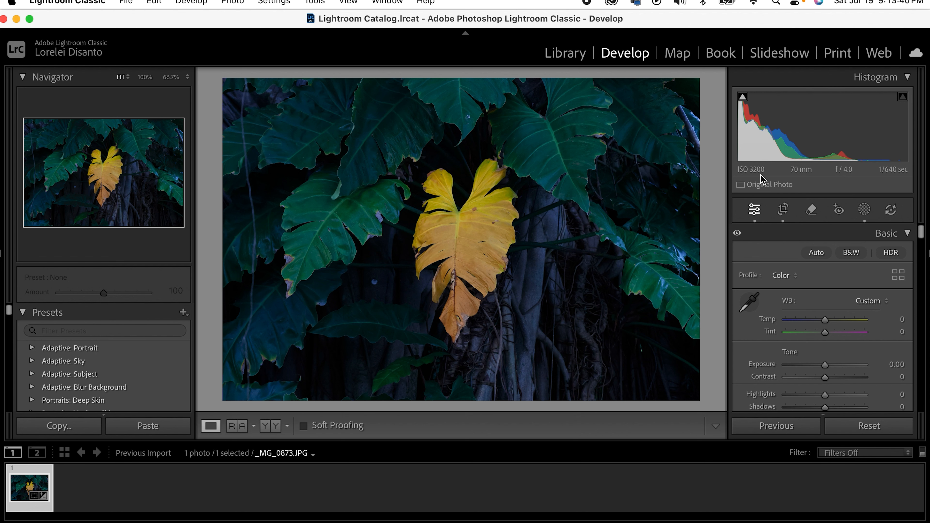
Try shifting the photo's white balance with Temp and Tint, resetting both to 0
scroll(769, 257, down, 1)
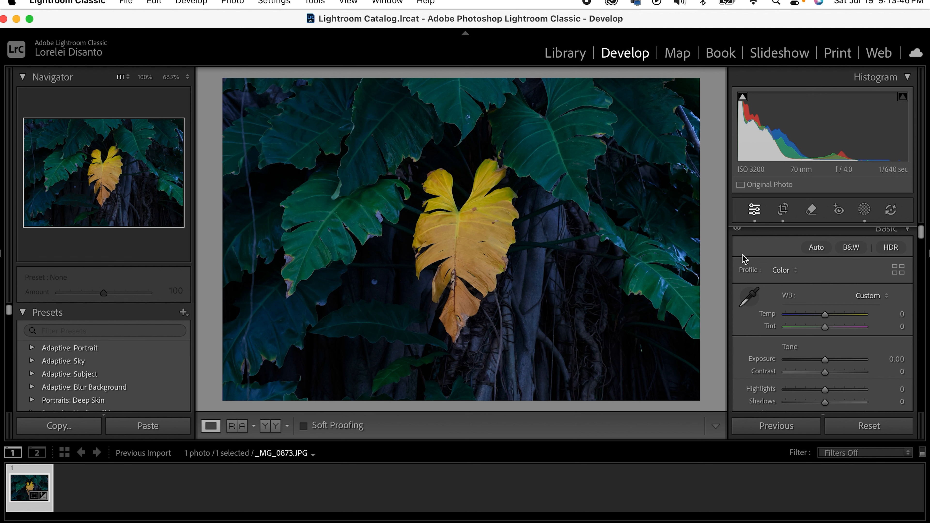
scroll(744, 258, down, 1)
scroll(744, 258, down, 3)
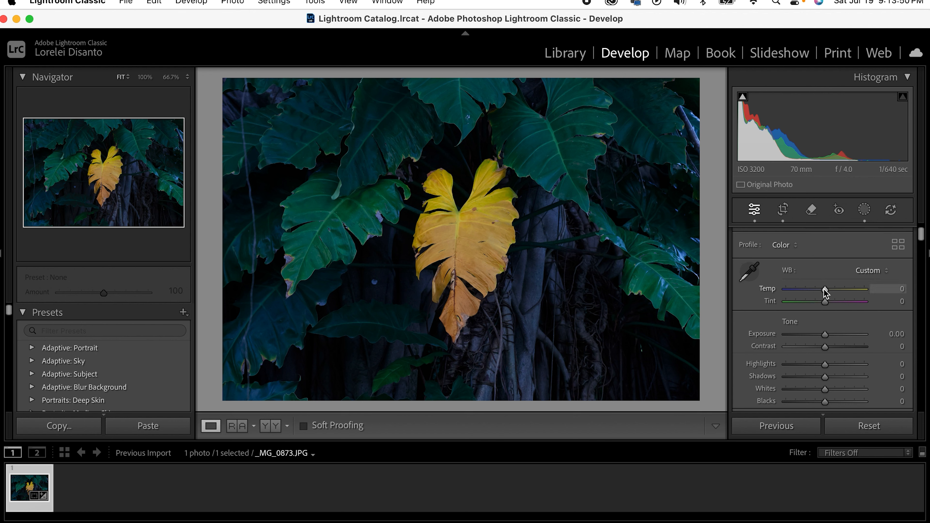
drag(824, 289, 800, 303)
double_click(791, 291)
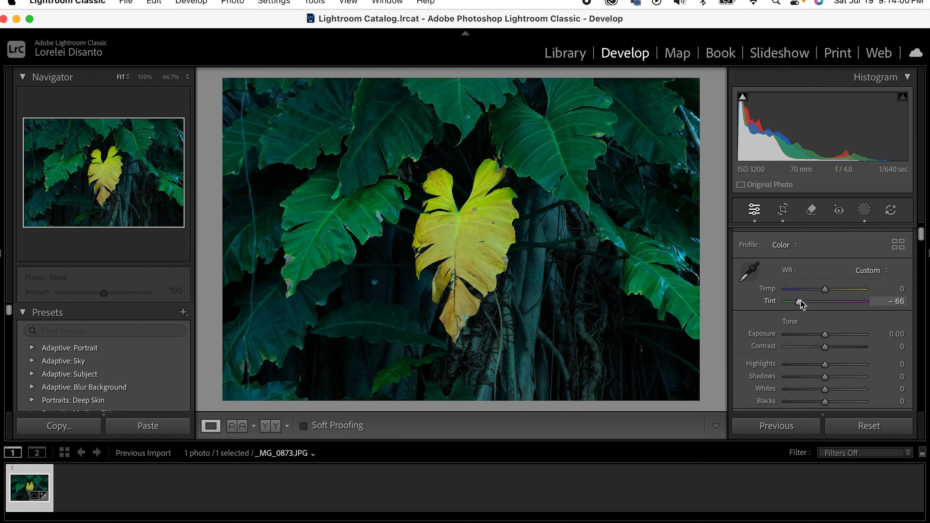
double_click(809, 295)
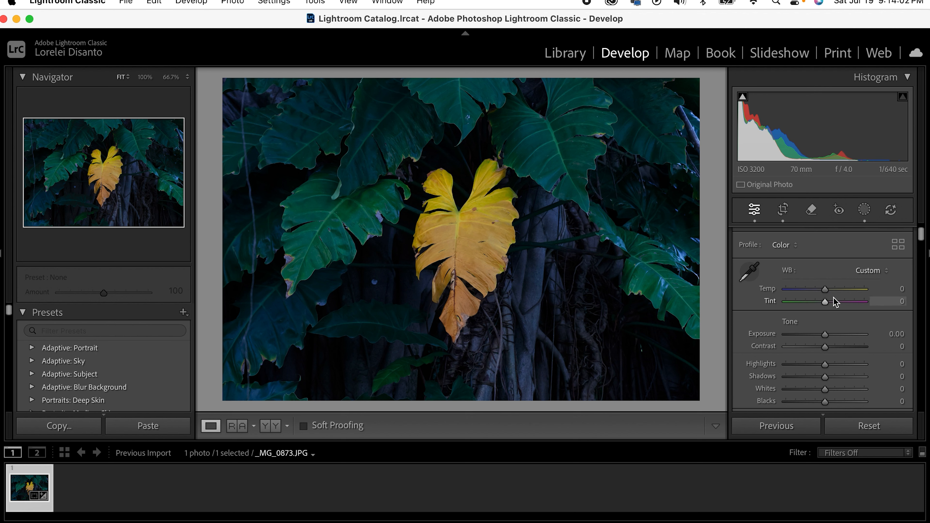
drag(825, 291, 808, 311)
double_click(803, 301)
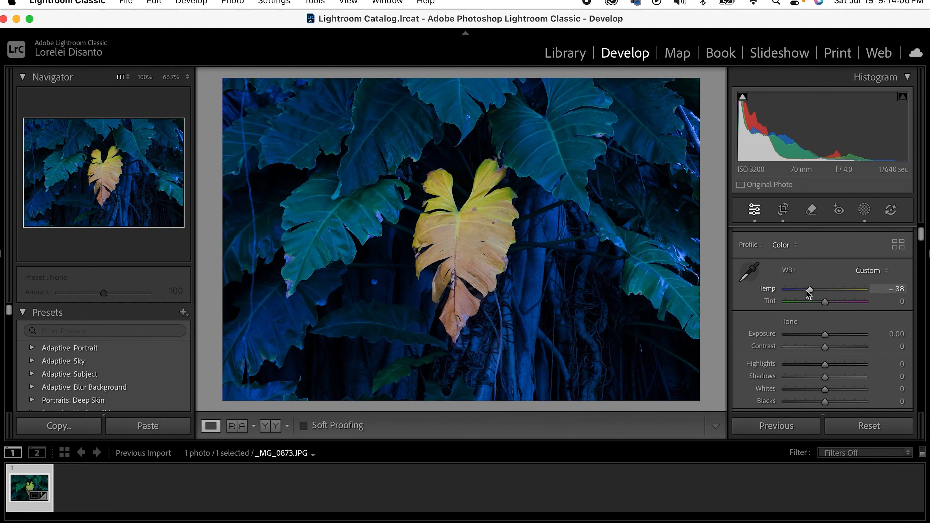
double_click(809, 291)
Try different Exposure values and a Contrast of -100 on the photo, resetting both to 0
scroll(811, 291, down, 3)
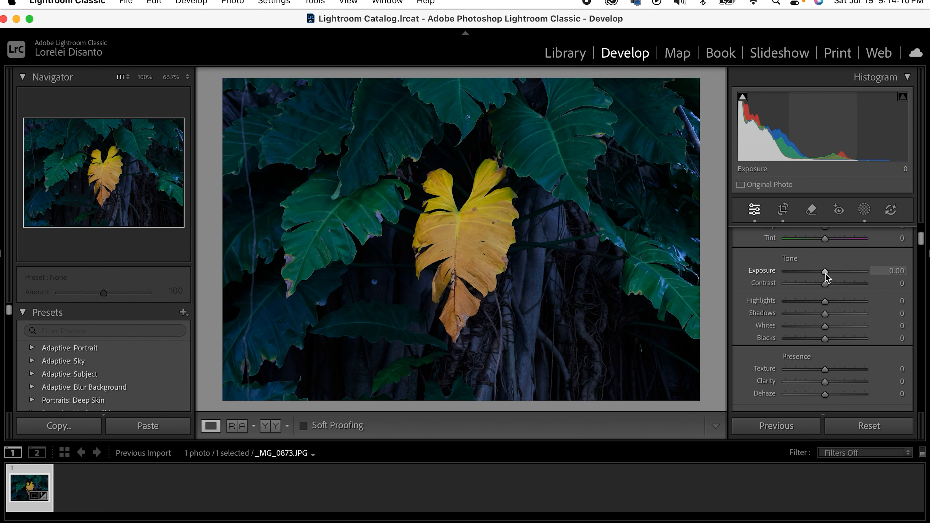
mouse_move(826, 273)
mouse_down()
mouse_move(862, 273)
mouse_move(812, 274)
mouse_up()
double_click(794, 271)
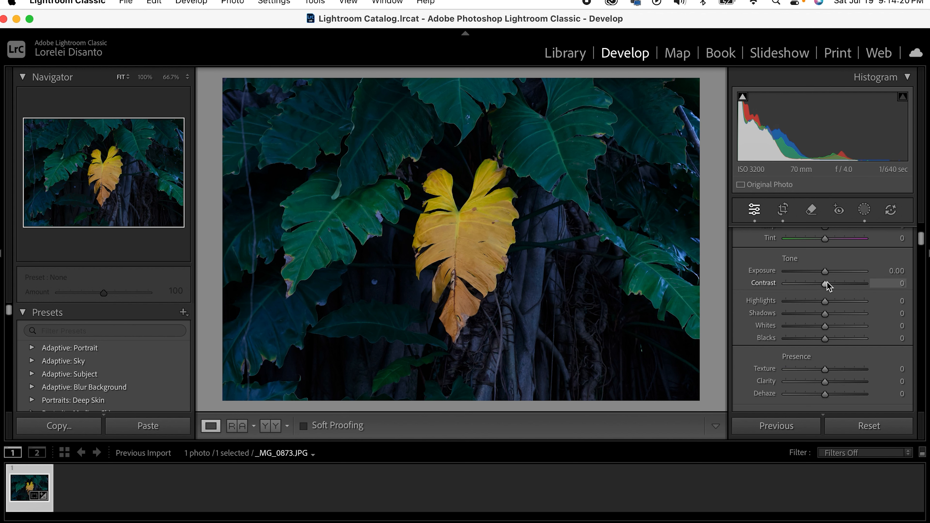
drag(825, 283, 784, 296)
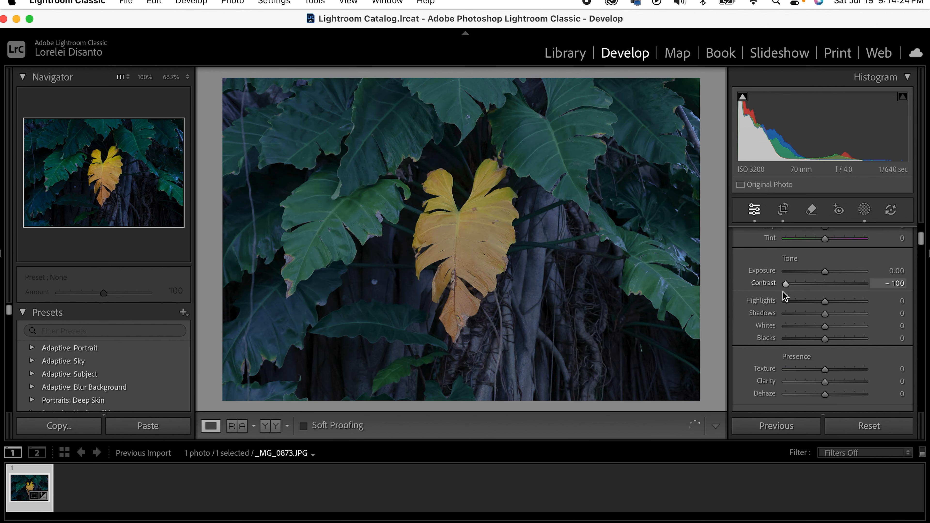
double_click(788, 284)
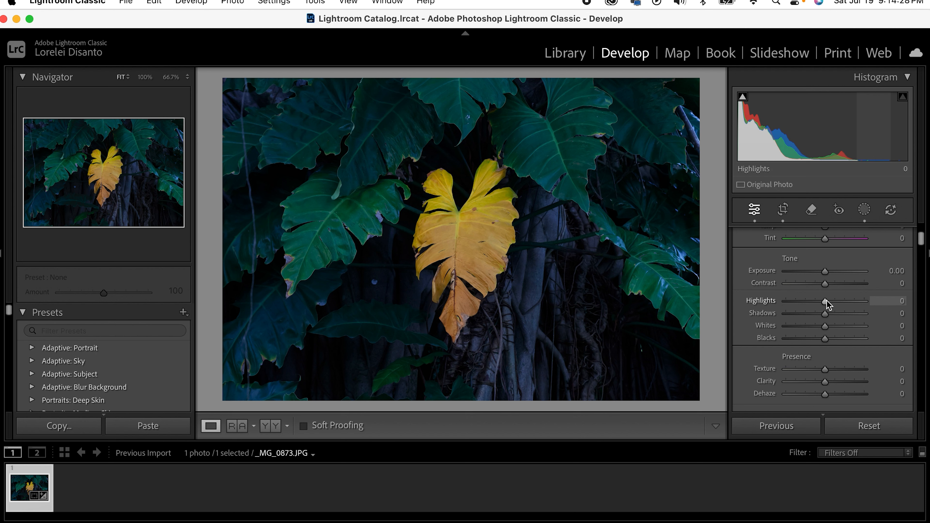
Try lowered and raised Highlights on the leaf photo, up to +100, and reset the value to 0
drag(826, 301, 802, 302)
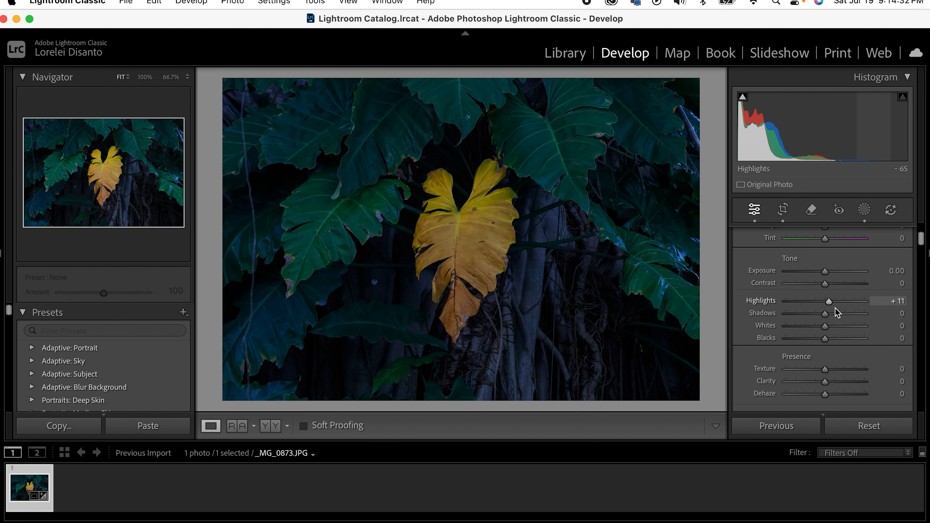
drag(847, 306, 825, 301)
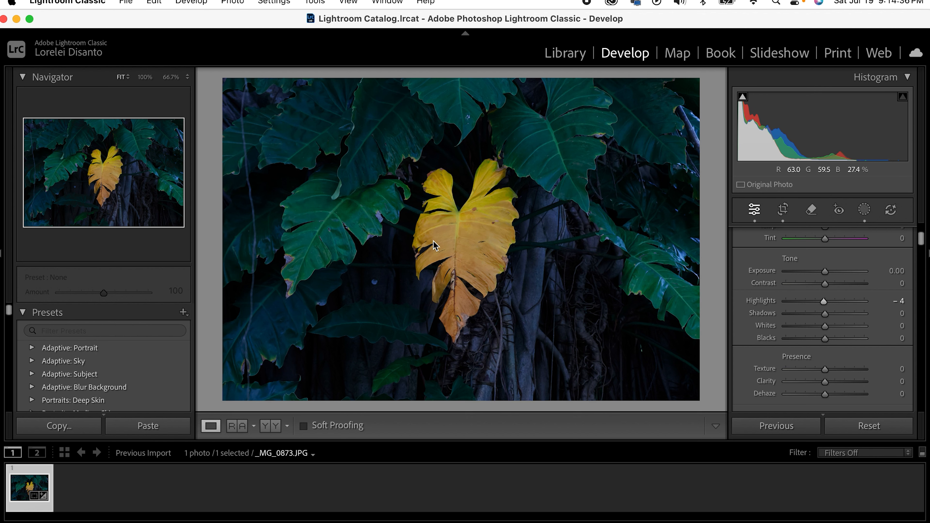
drag(825, 306, 868, 303)
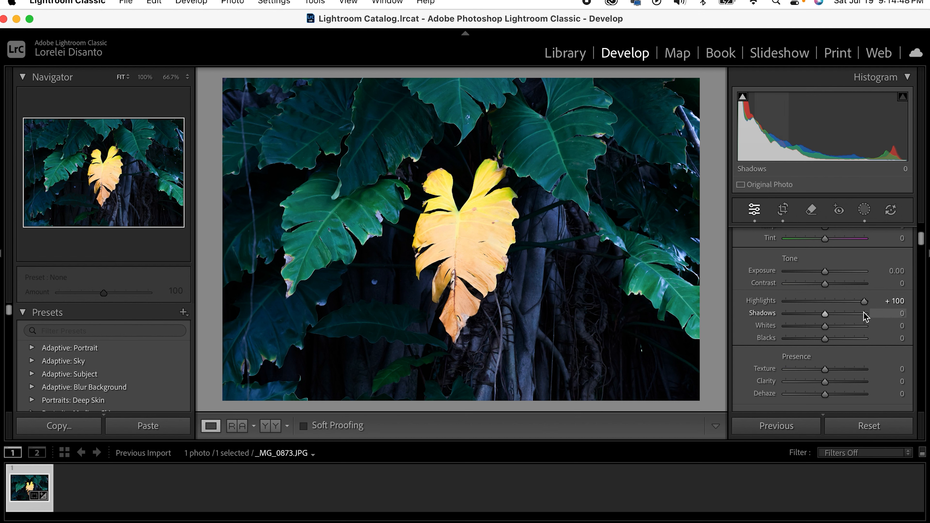
double_click(864, 301)
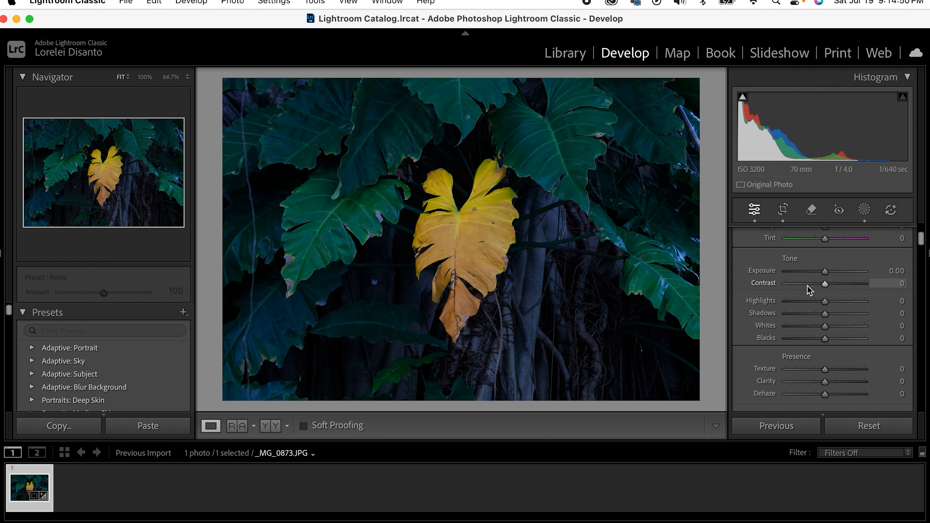
Adjust the photo's tone to Contrast +23, Highlights -20 and Shadows -28
mouse_move(827, 285)
mouse_down()
mouse_move(810, 287)
mouse_move(843, 277)
mouse_move(838, 292)
mouse_up()
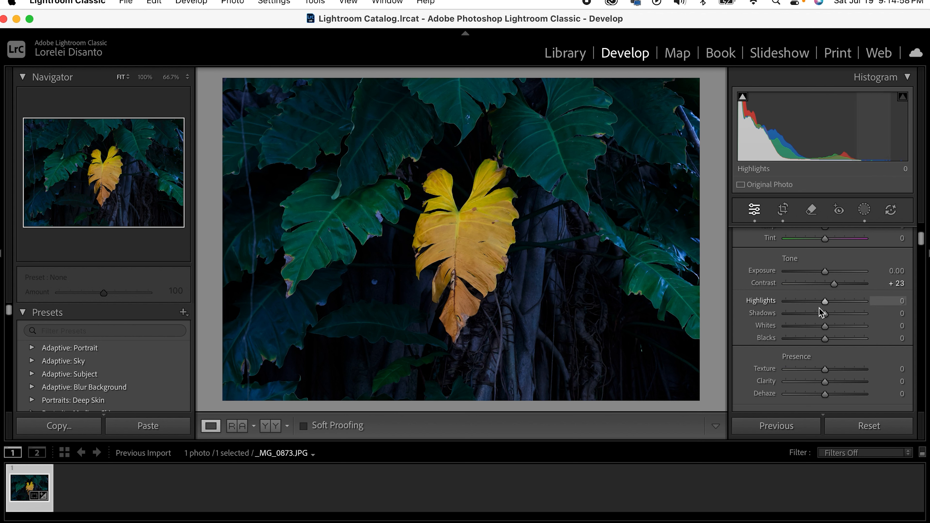
drag(835, 302, 817, 308)
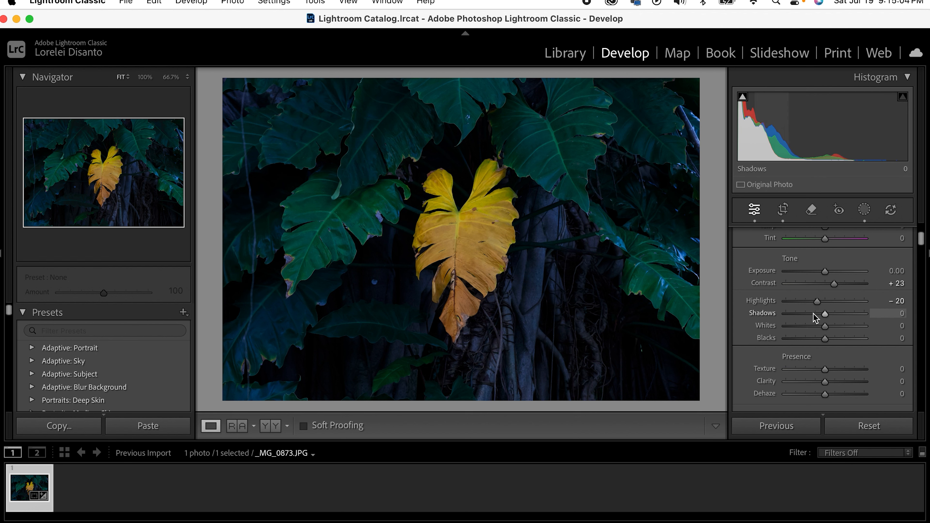
mouse_move(825, 316)
mouse_down()
mouse_move(870, 315)
mouse_move(787, 329)
mouse_move(822, 326)
mouse_up()
Set Whites to +13 and Blacks to -14, after testing Whites at +82 and resetting it
scroll(822, 326, down, 1)
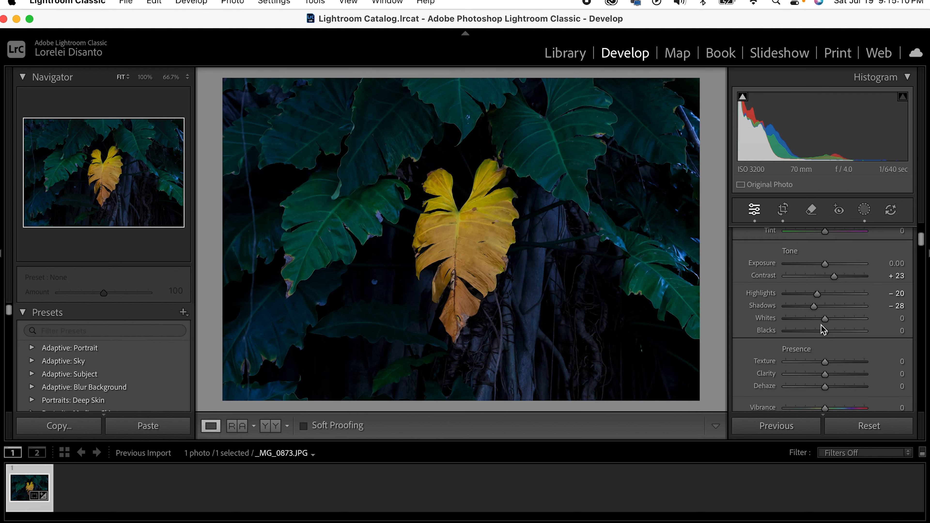
drag(832, 313, 856, 325)
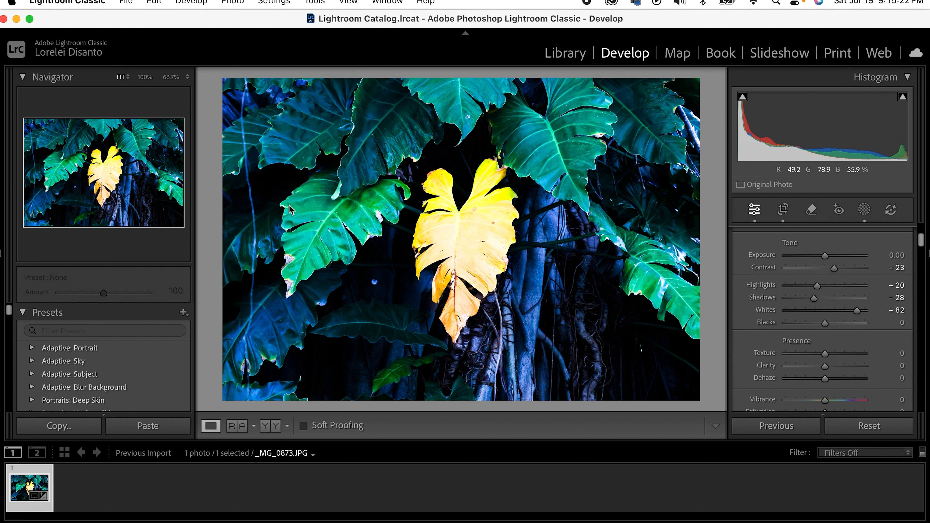
double_click(858, 311)
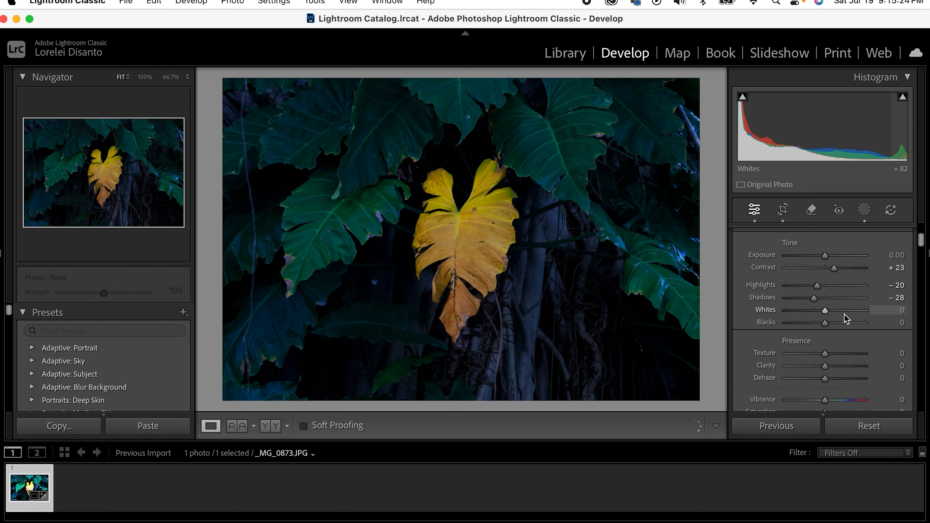
drag(824, 310, 823, 339)
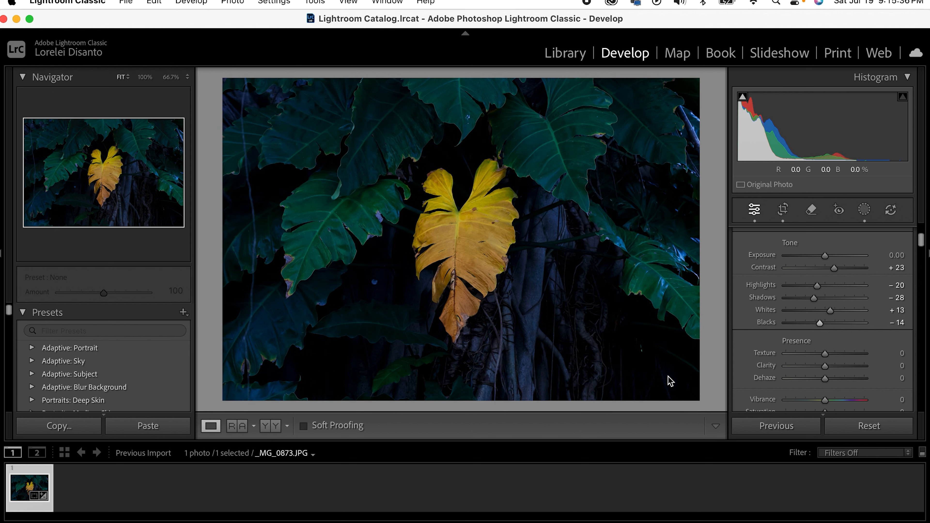
Examine the yellow leaf's surface detail and its edge against the dark background at 200% zoom
scroll(792, 343, down, 1)
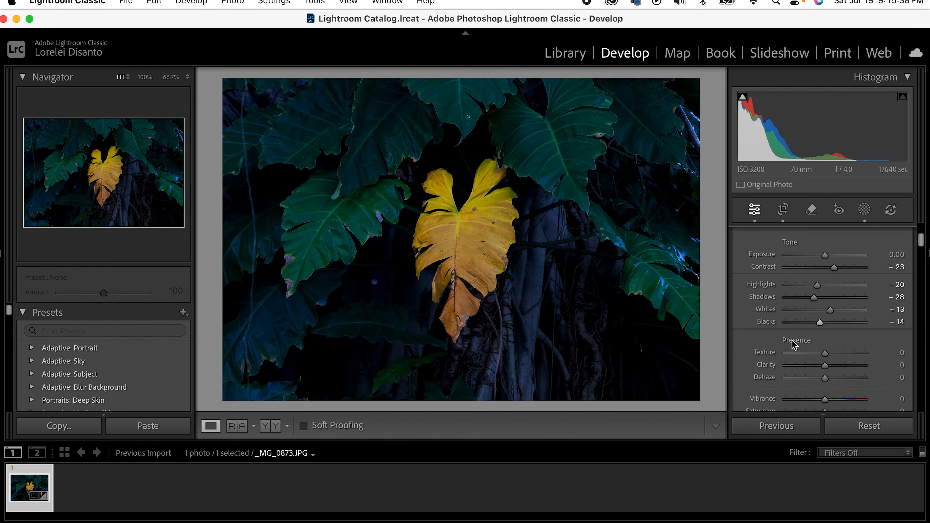
scroll(792, 340, down, 1)
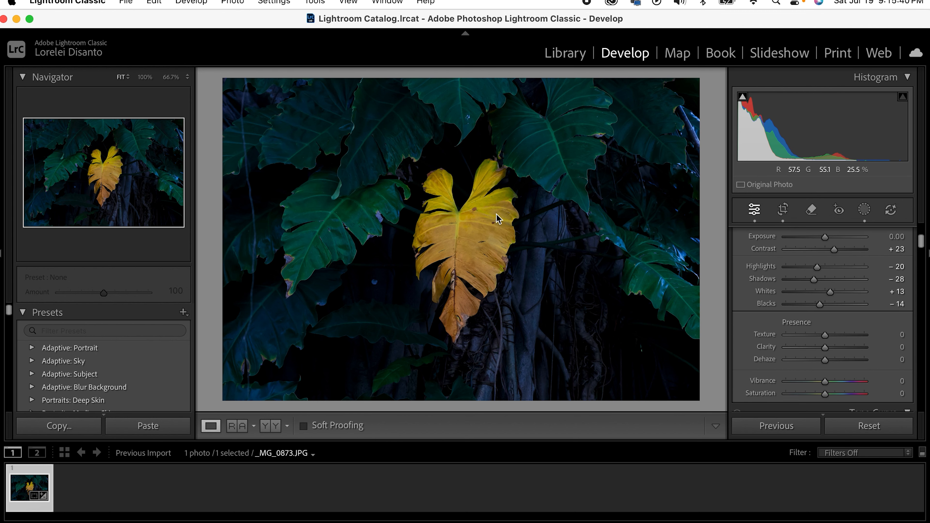
click(465, 244)
click(465, 242)
click(464, 242)
click(464, 242)
click(464, 243)
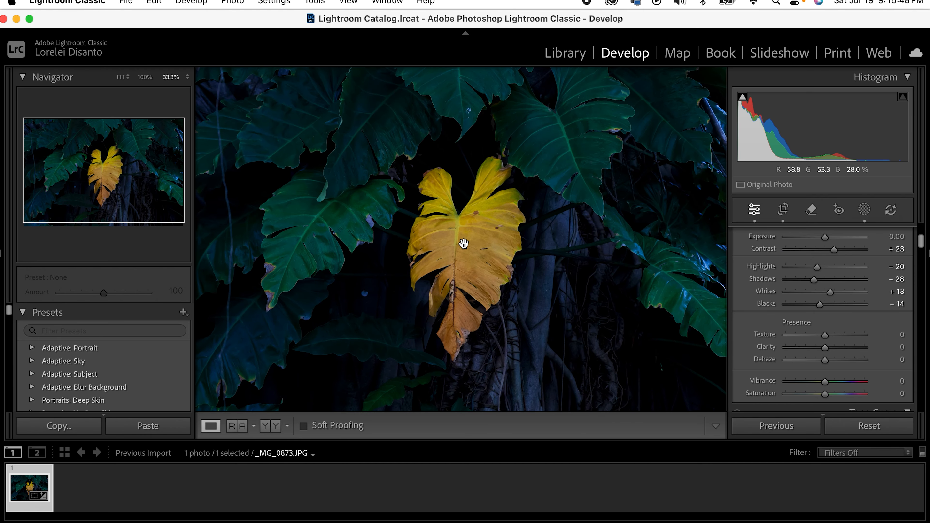
key(super+equal)
key(super+equal)
key(super+equal)
key(super+equal)
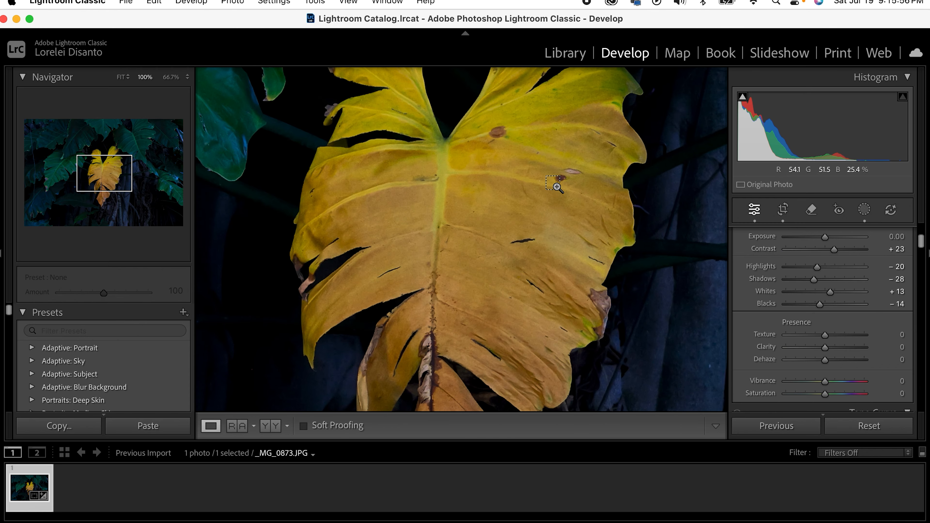
drag(615, 224, 369, 337)
drag(451, 233, 413, 235)
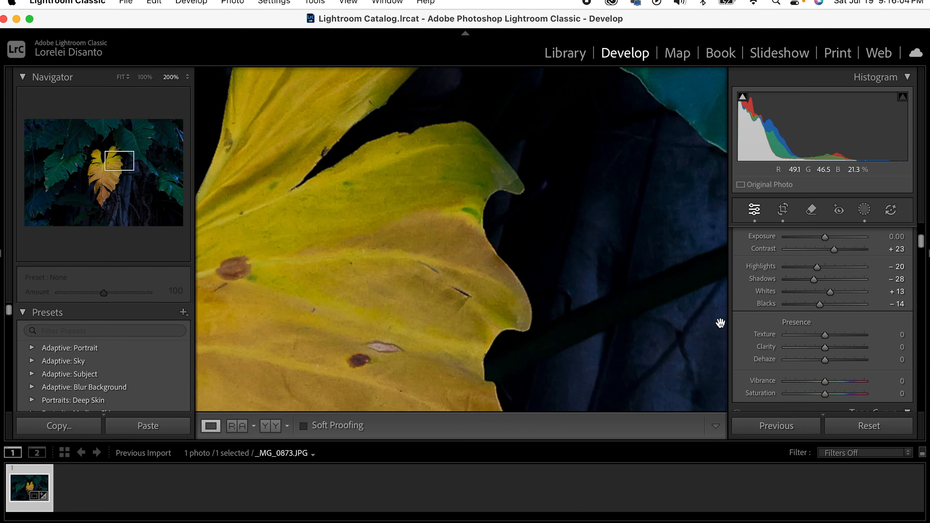
Soften the leaf's detail by setting Texture to -18 and Clarity to -9
scroll(816, 324, down, 1)
scroll(815, 320, down, 2)
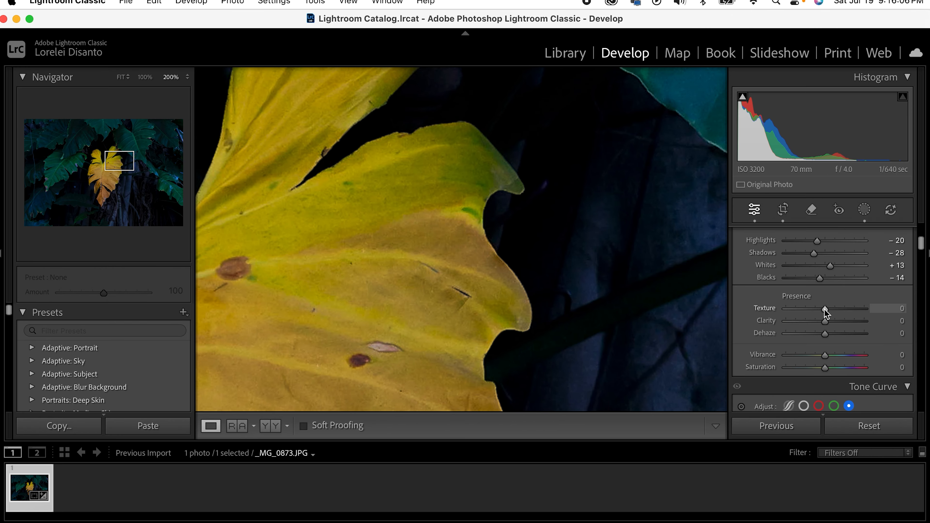
drag(863, 308, 795, 321)
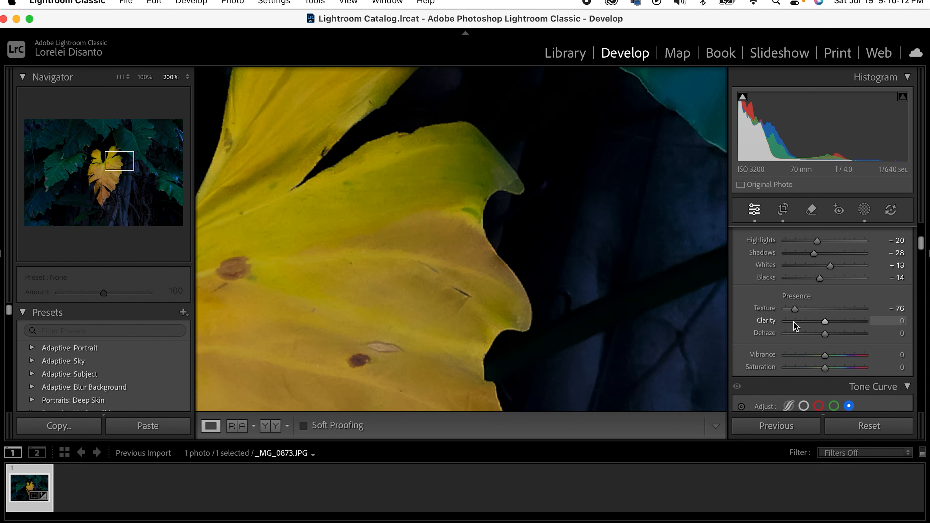
drag(795, 309, 818, 309)
drag(825, 322, 822, 321)
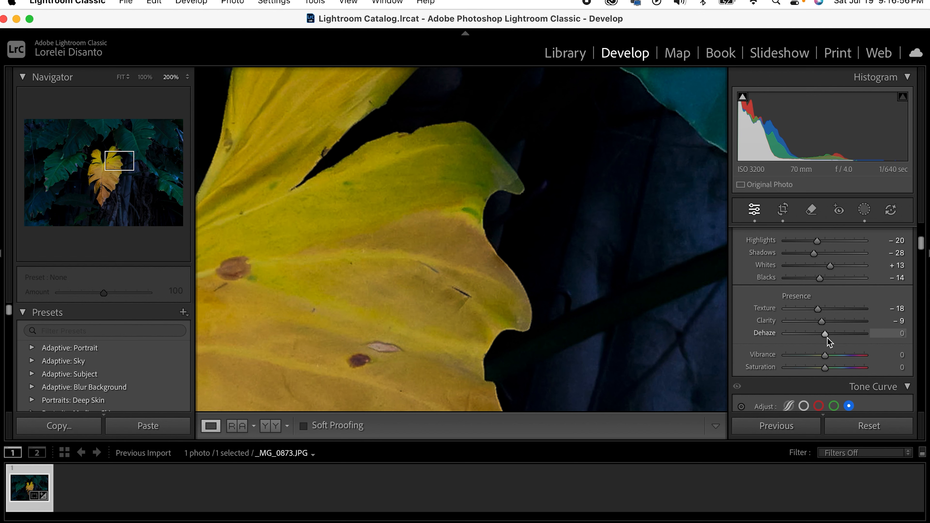
Set Dehaze to +11 while judging the whole photo, after testing -53 and +90
drag(825, 336, 803, 338)
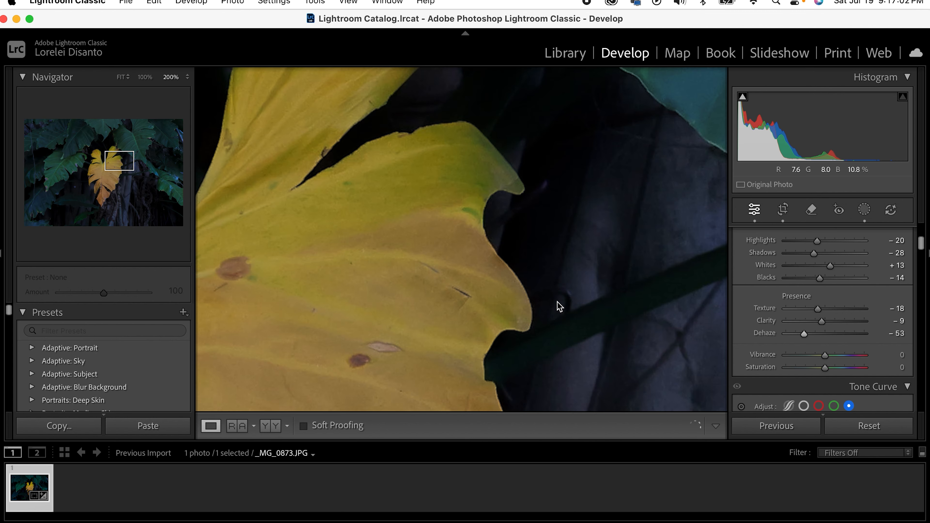
click(557, 306)
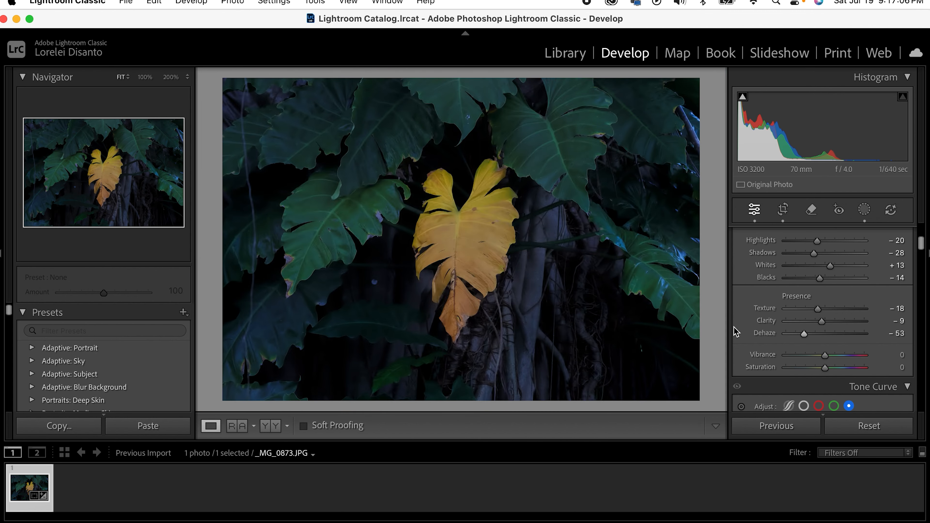
drag(805, 335, 862, 335)
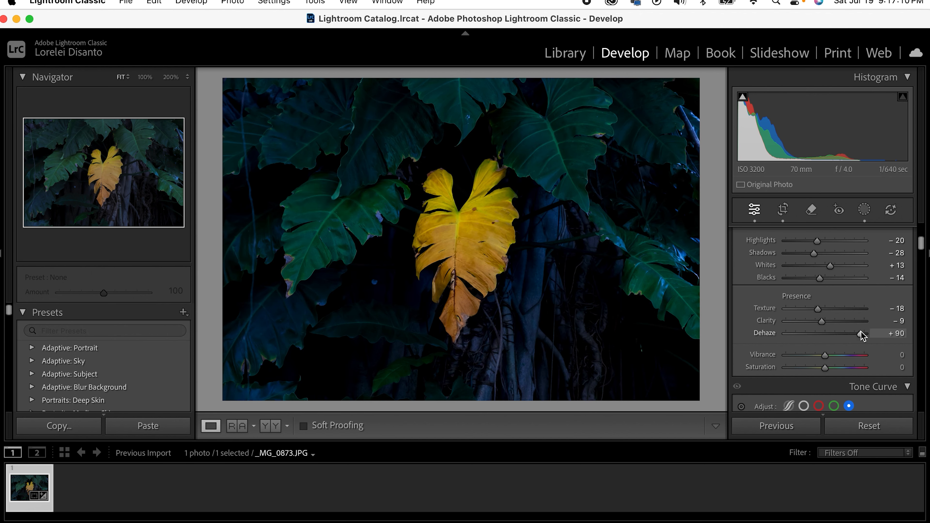
mouse_move(815, 340)
mouse_down()
mouse_move(803, 338)
mouse_move(842, 348)
mouse_move(830, 348)
mouse_up()
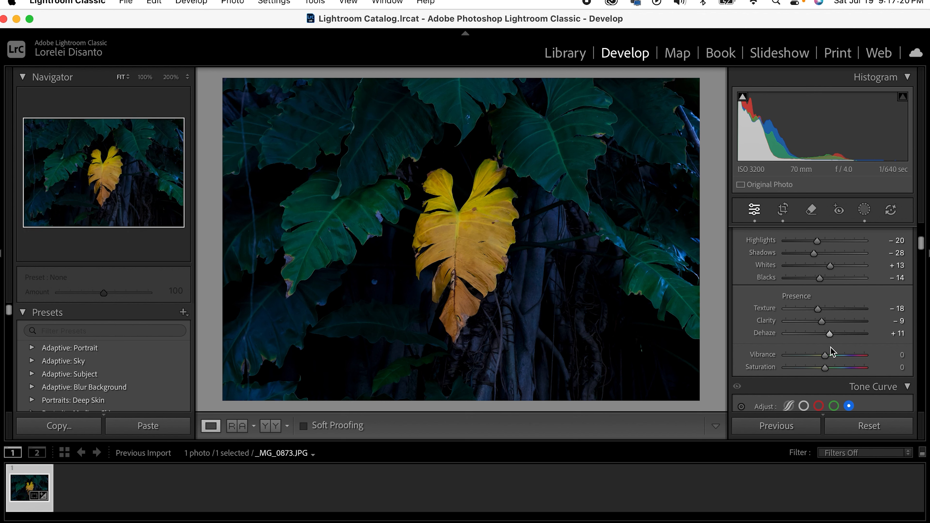
Set Vibrance to +6 and bring Saturation back close to neutral after testing -100 on both
scroll(832, 350, down, 2)
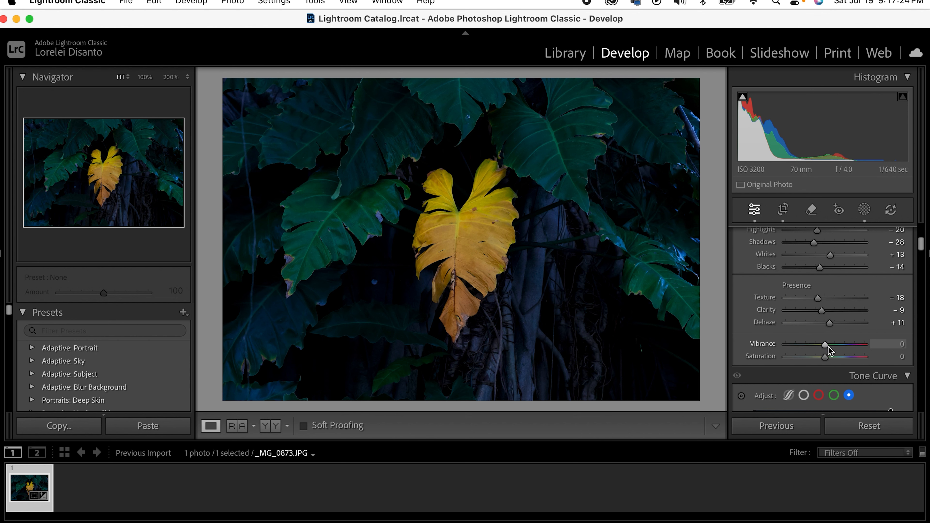
drag(827, 348, 779, 358)
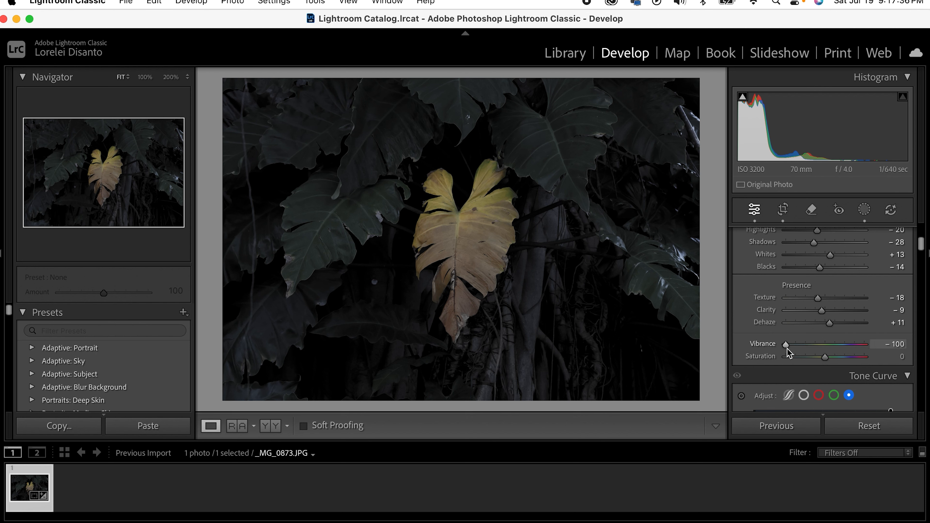
drag(821, 344, 782, 377)
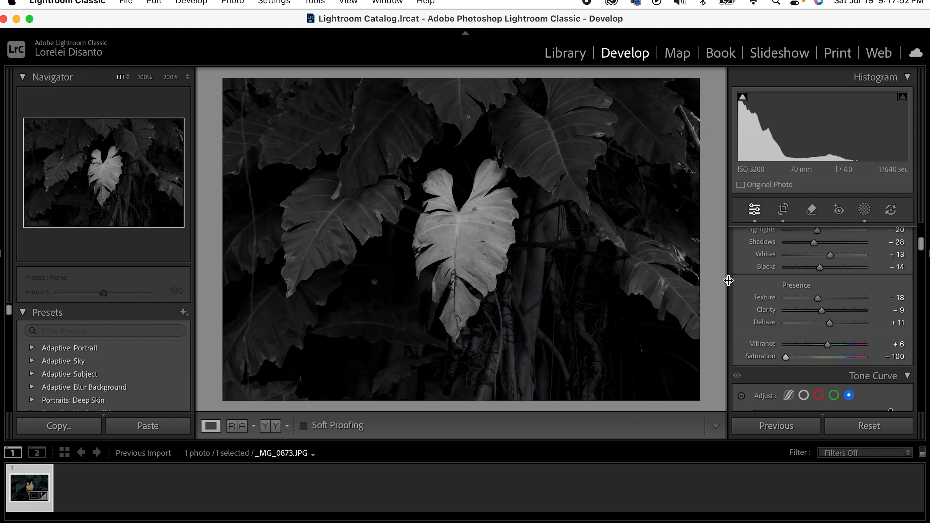
drag(786, 357, 828, 361)
scroll(830, 358, down, 5)
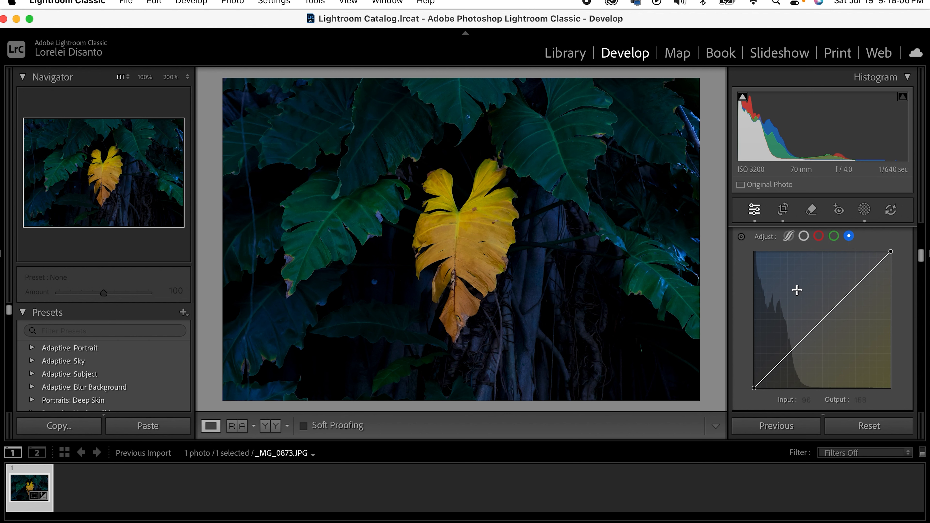
Examine the tone curve's green, red, point curve and parametric views, including the parametric region controls
click(834, 236)
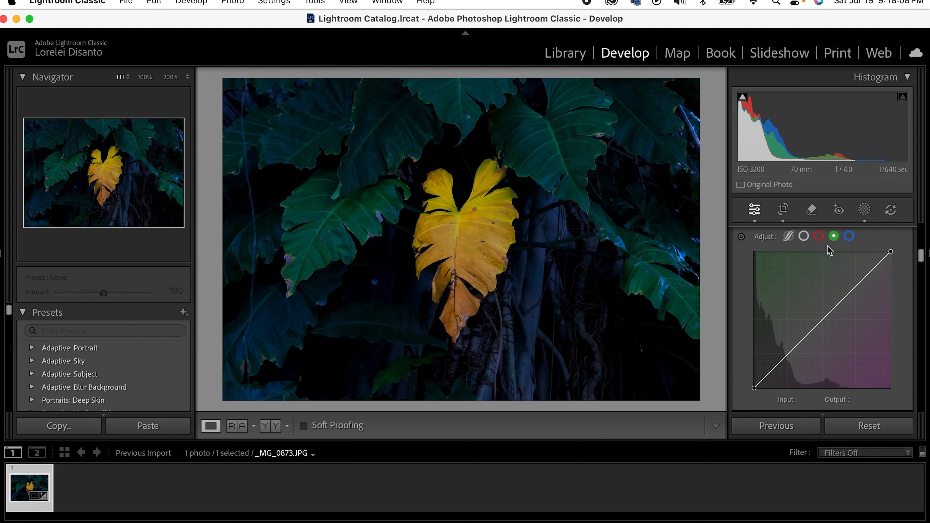
click(820, 236)
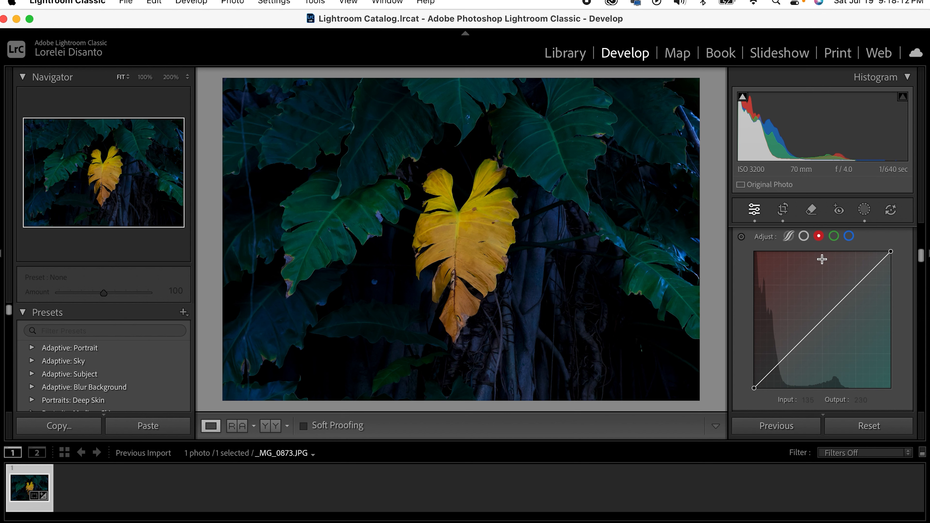
click(803, 236)
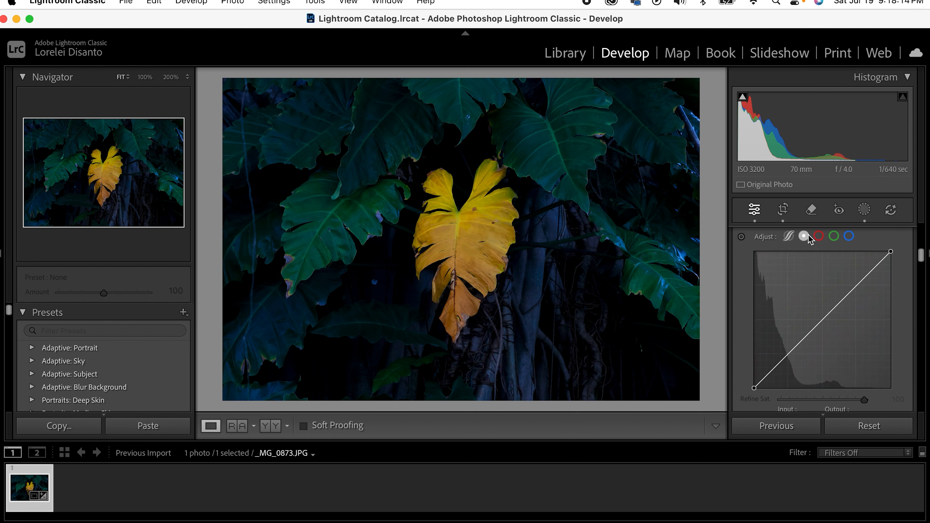
click(791, 237)
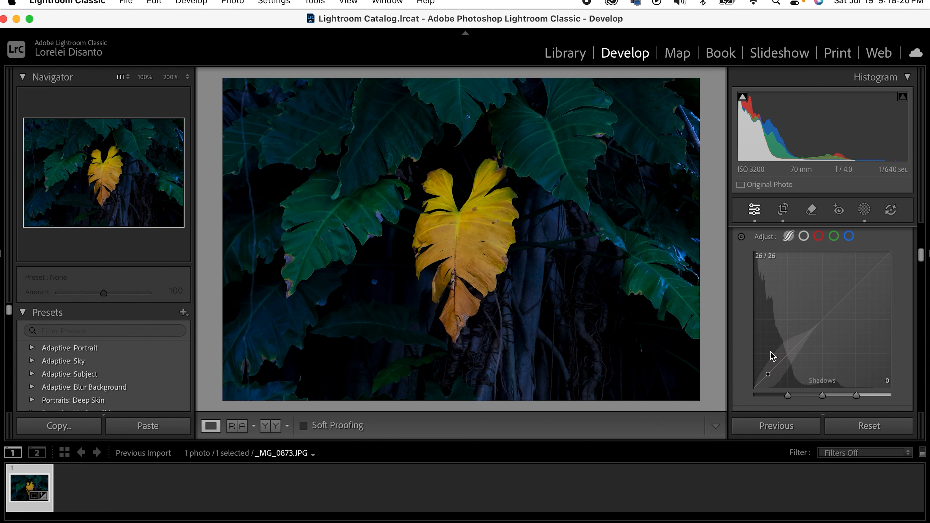
click(789, 237)
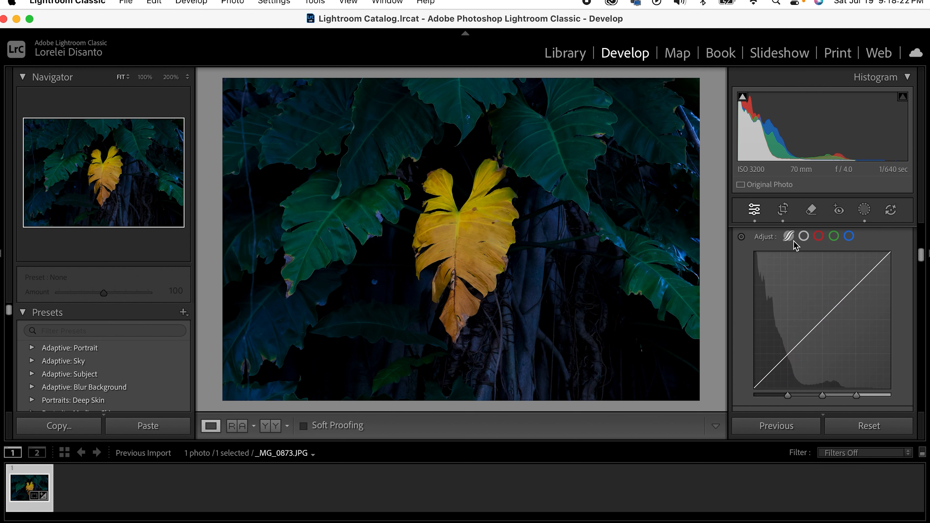
click(789, 237)
click(819, 236)
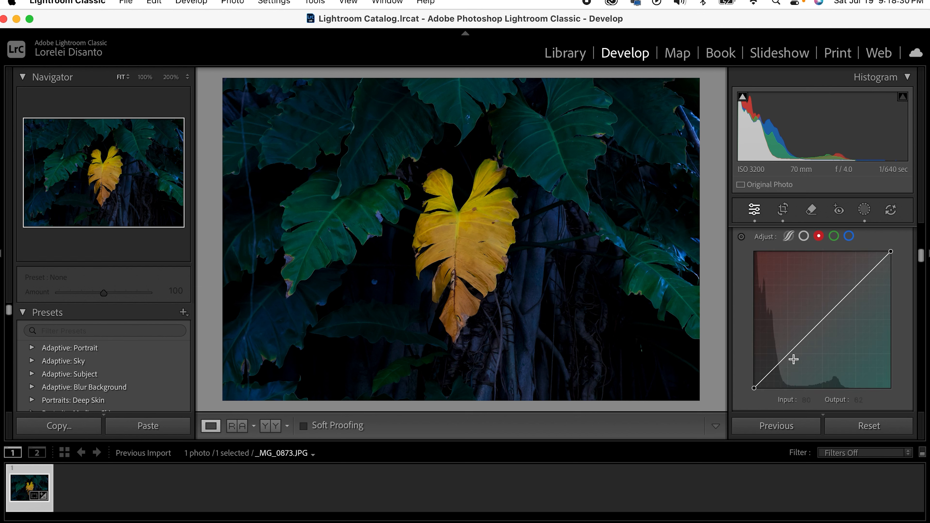
click(788, 236)
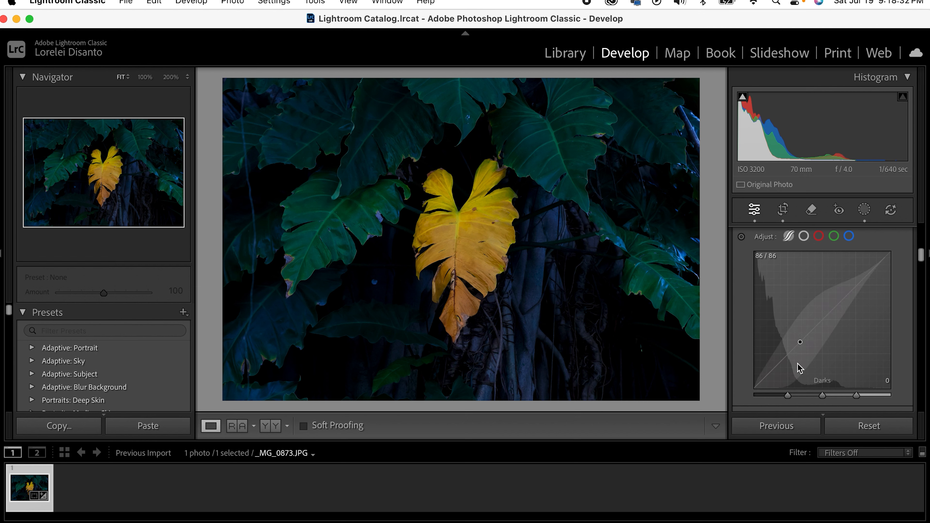
scroll(739, 377, down, 4)
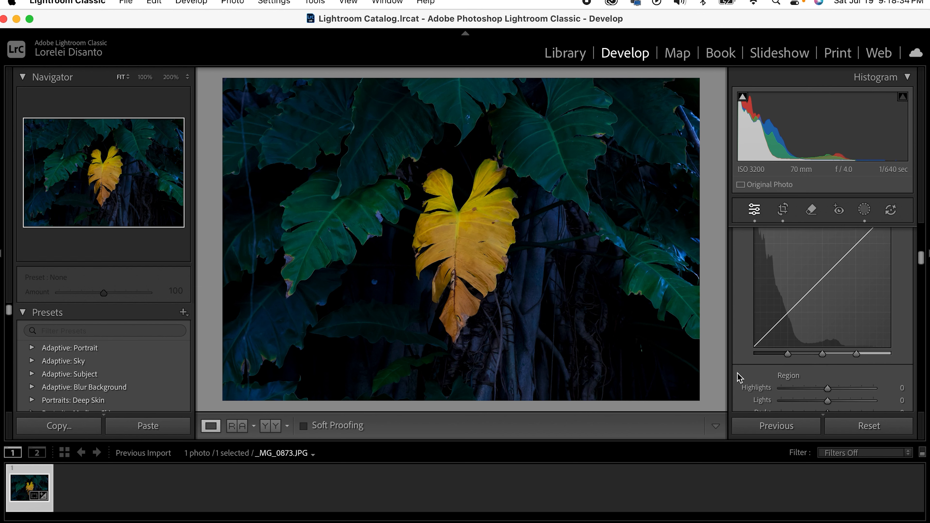
scroll(738, 377, up, 5)
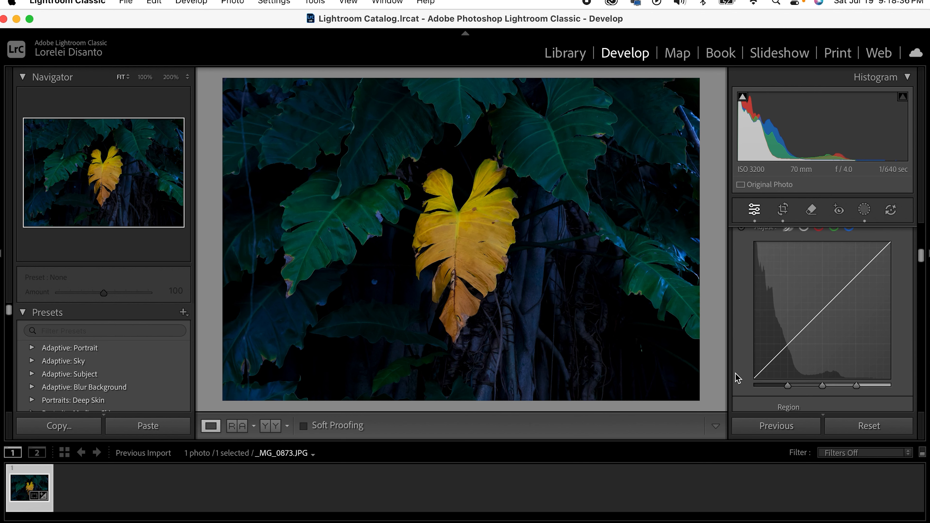
Shape the red channel's tone curve into a gentle S, lowering the shadows to about 62 / 46 and slightly raising the highlights
click(818, 295)
scroll(822, 296, down, 2)
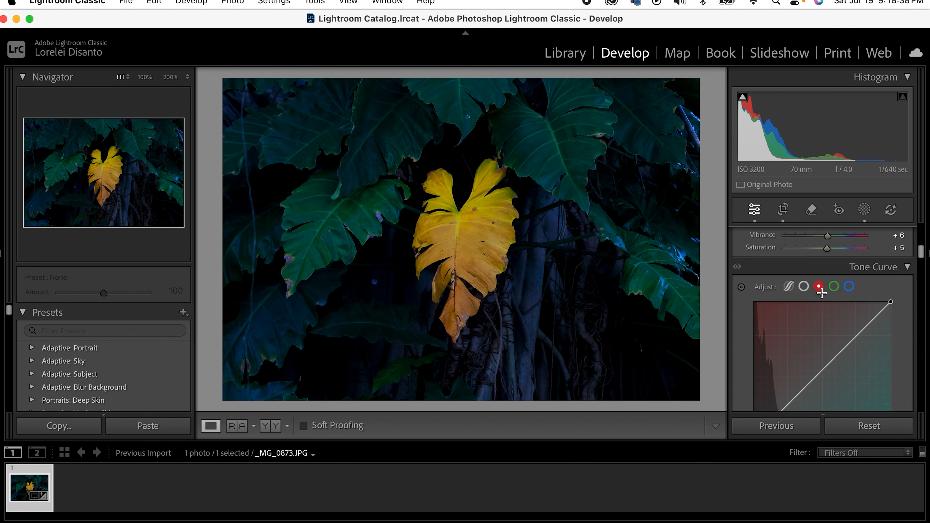
scroll(822, 293, down, 1)
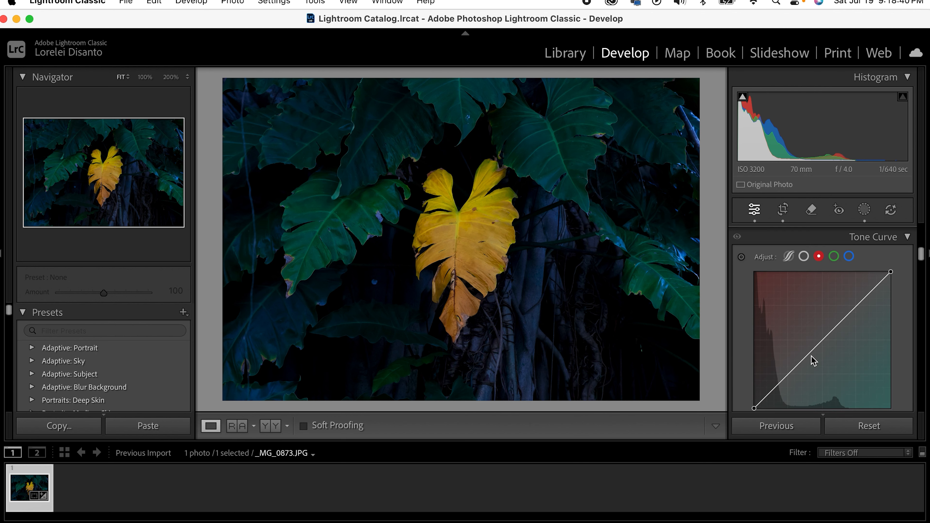
mouse_move(790, 379)
mouse_down()
mouse_move(789, 358)
mouse_move(791, 401)
mouse_move(791, 391)
mouse_up()
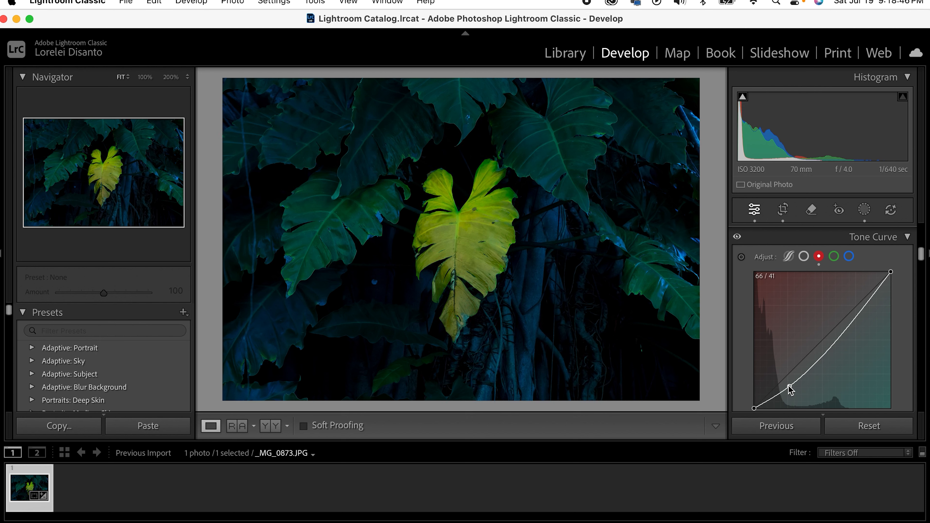
double_click(789, 385)
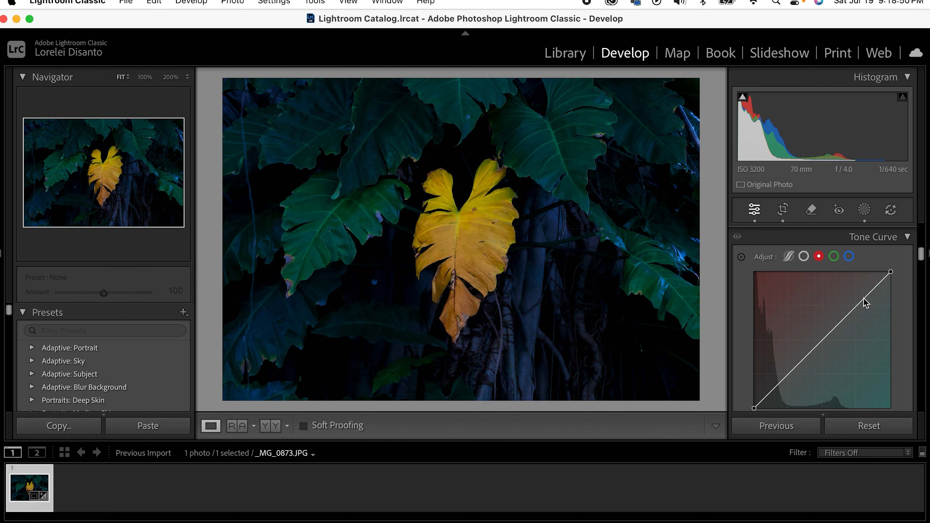
mouse_move(855, 304)
mouse_down()
mouse_move(864, 317)
mouse_move(857, 293)
mouse_up()
drag(791, 363, 787, 384)
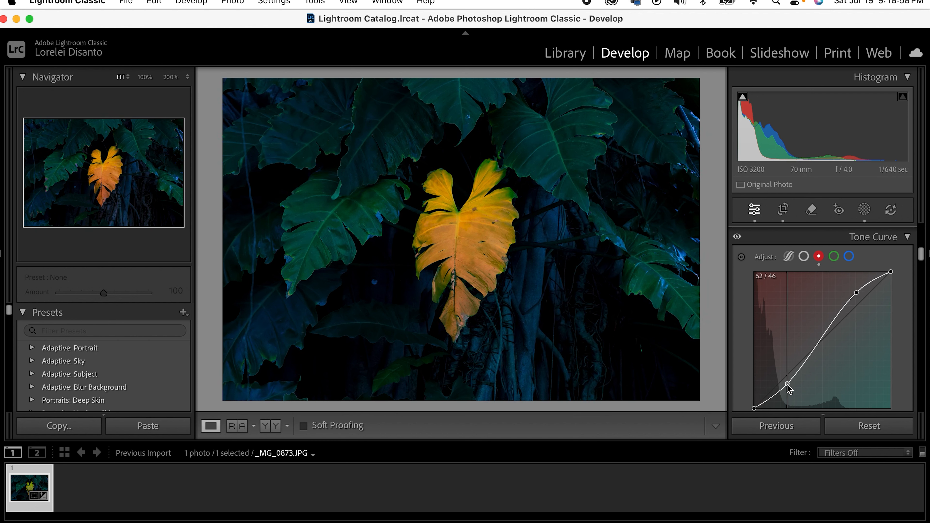
drag(857, 293, 855, 298)
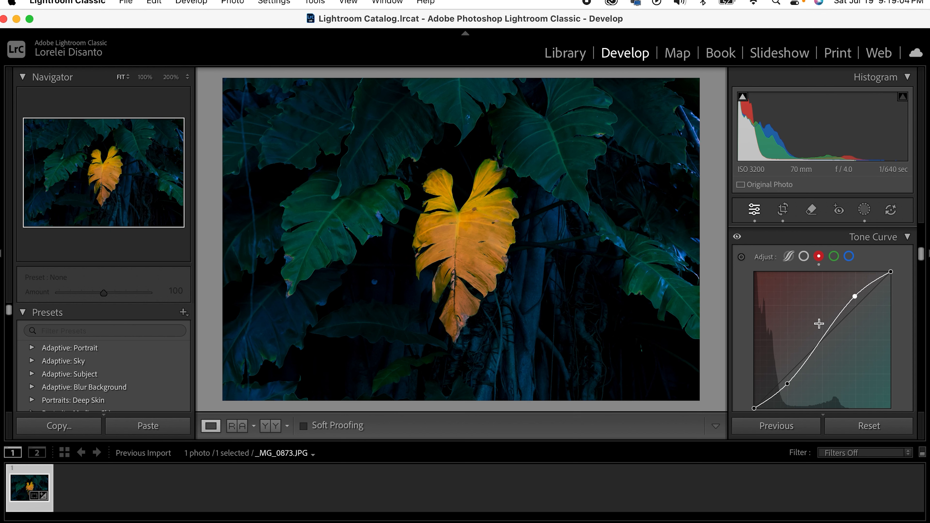
Copy the red channel's curve settings and paste them onto the green and blue channels
right_click(775, 306)
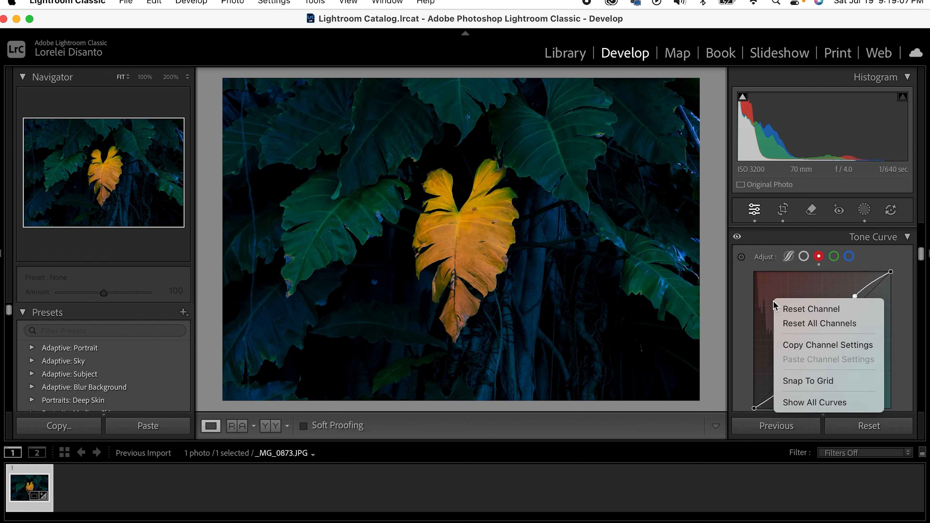
click(803, 345)
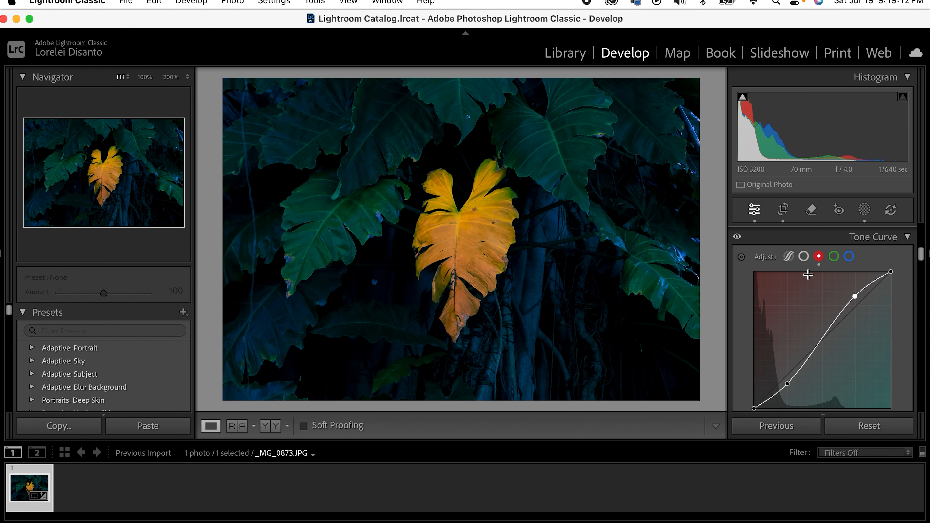
click(834, 256)
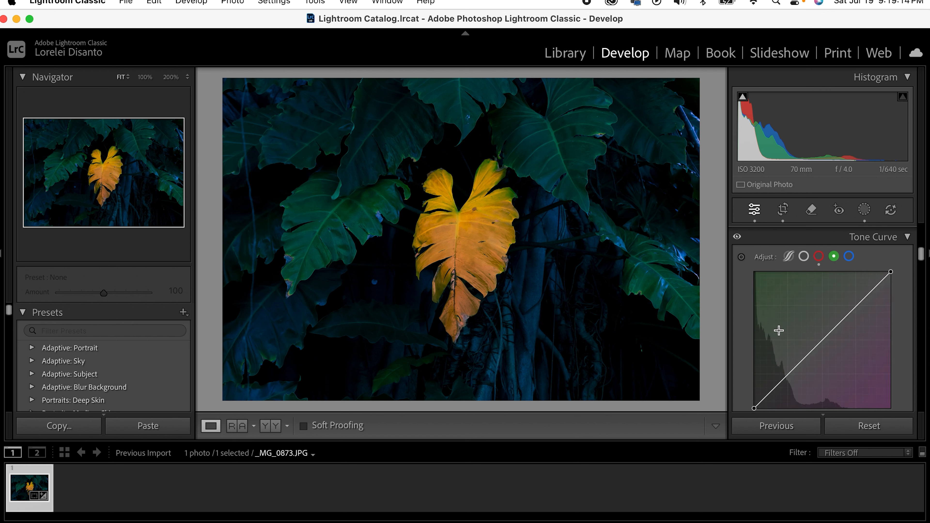
right_click(780, 299)
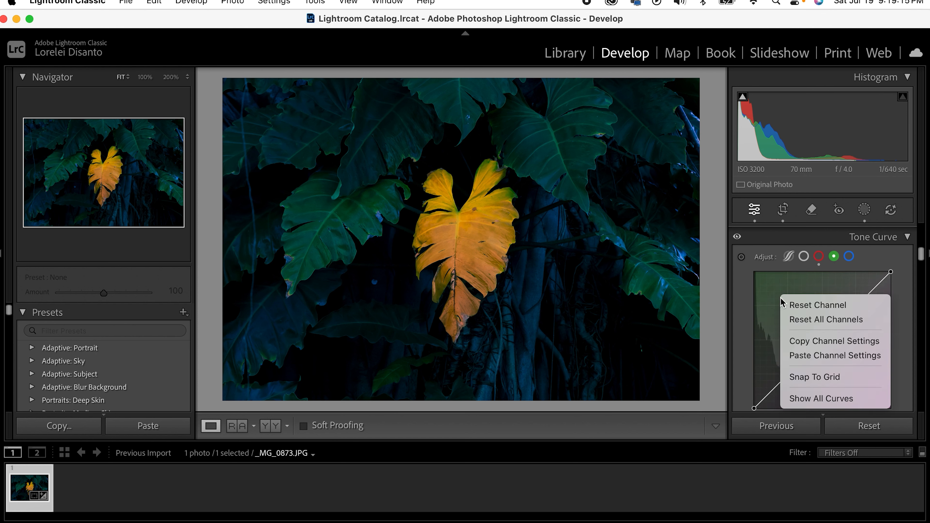
click(800, 356)
click(848, 256)
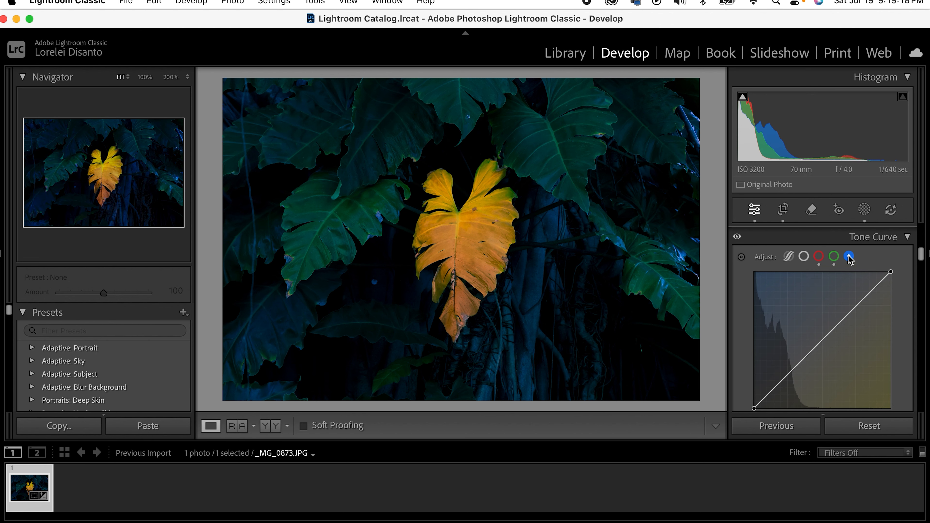
right_click(798, 299)
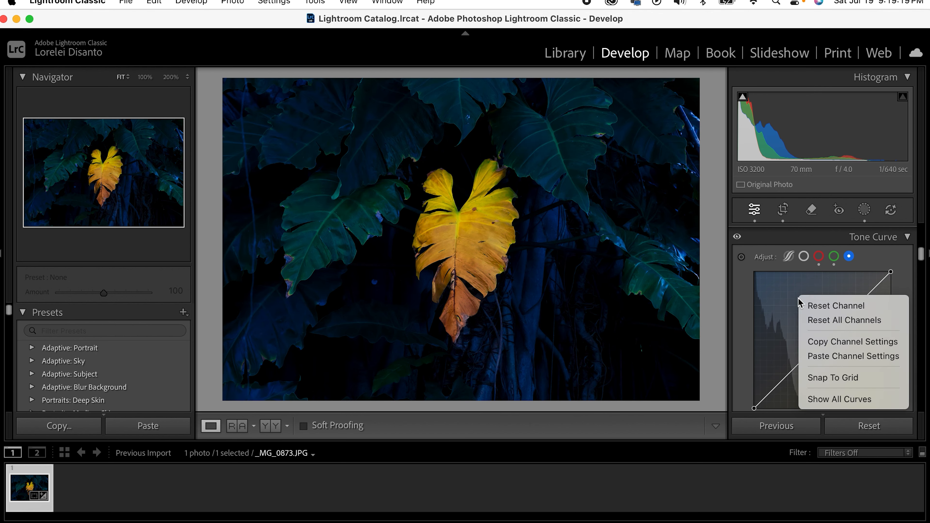
click(821, 358)
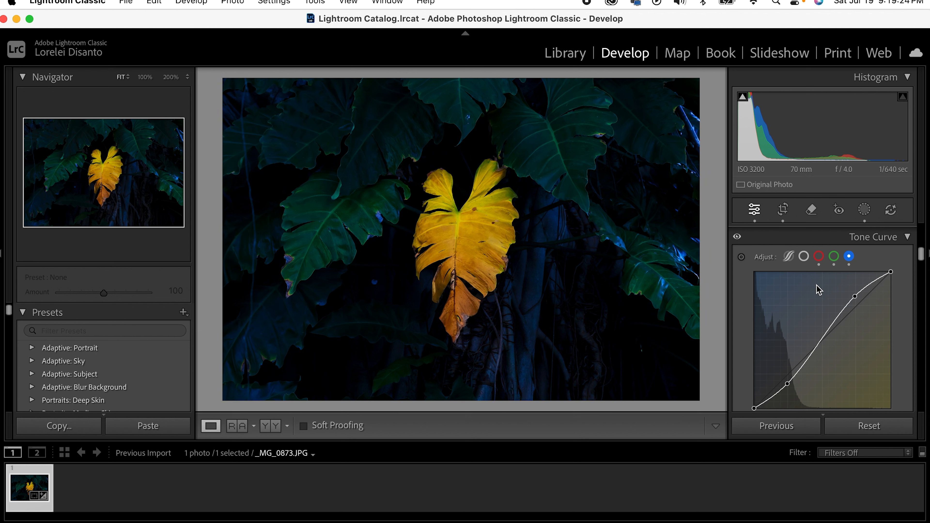
Compare the photo with and without the tone curve adjustments, leaving them switched on
click(738, 238)
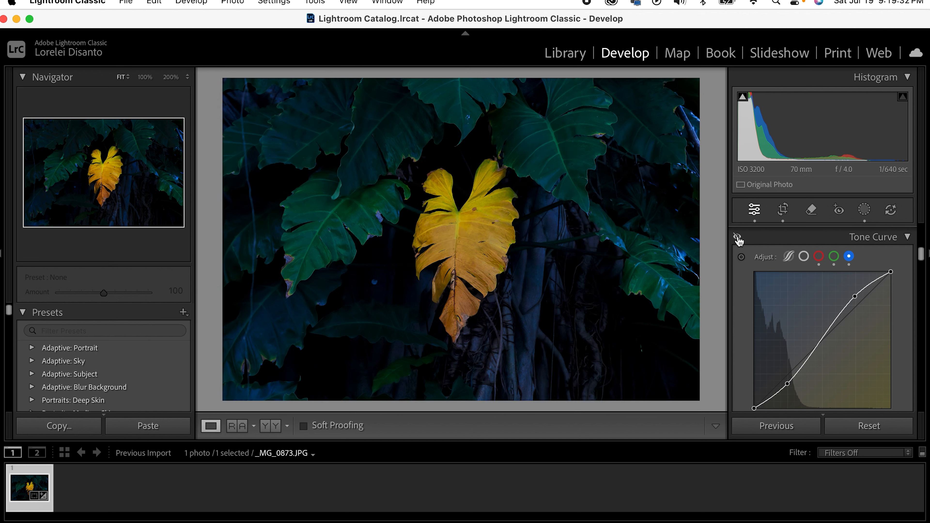
click(738, 238)
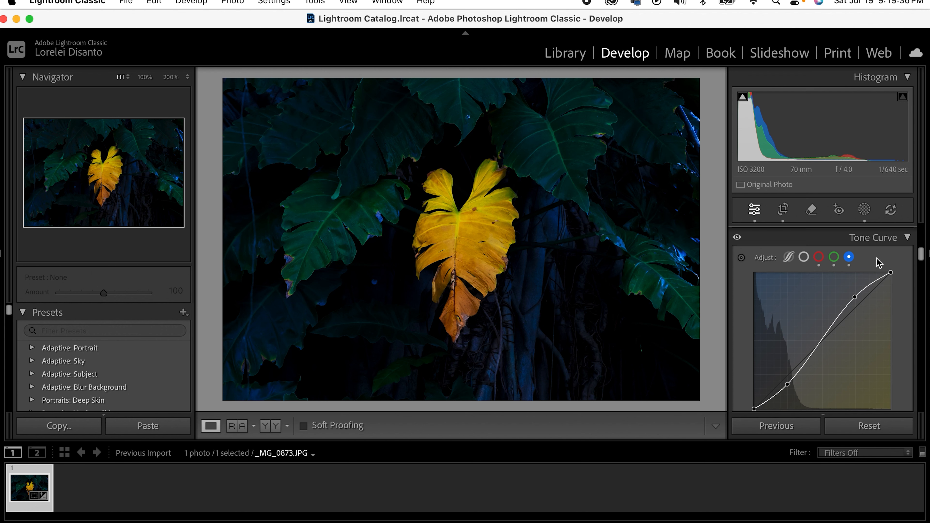
scroll(878, 260, up, 1)
click(884, 248)
click(870, 250)
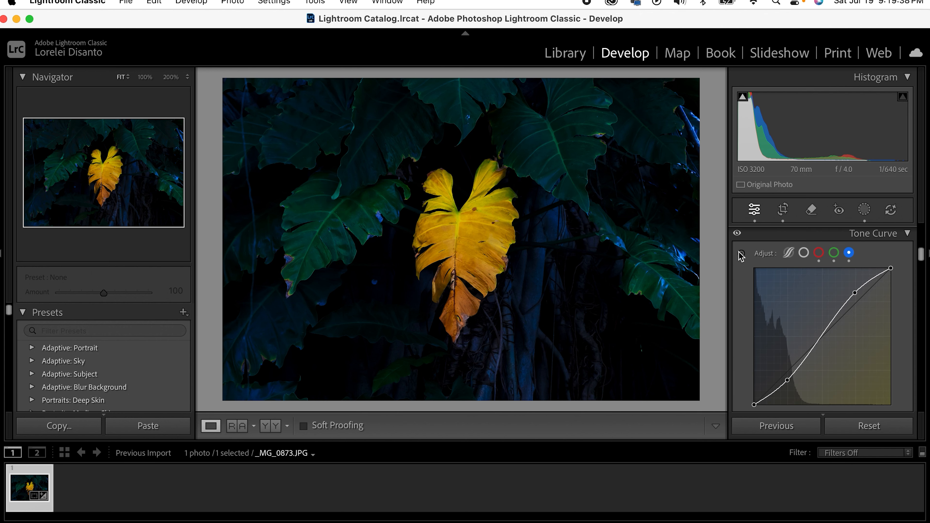
click(737, 236)
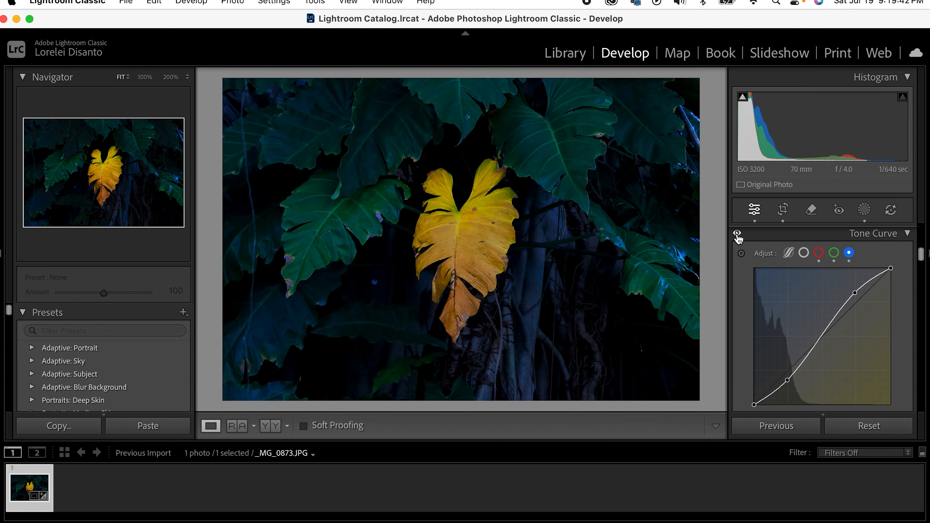
click(737, 235)
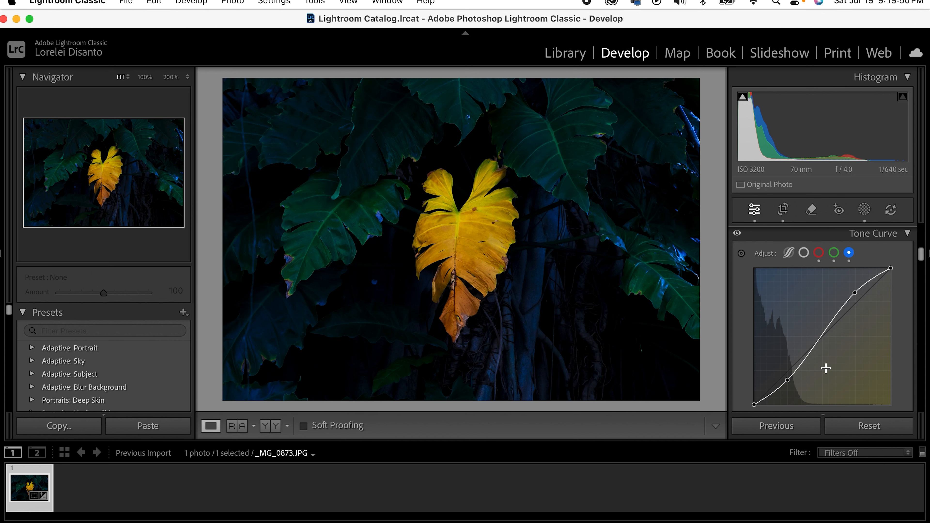
Sample the upper part of the leaf as a yellow Point Color swatch in the Color Mixer
scroll(908, 299, down, 5)
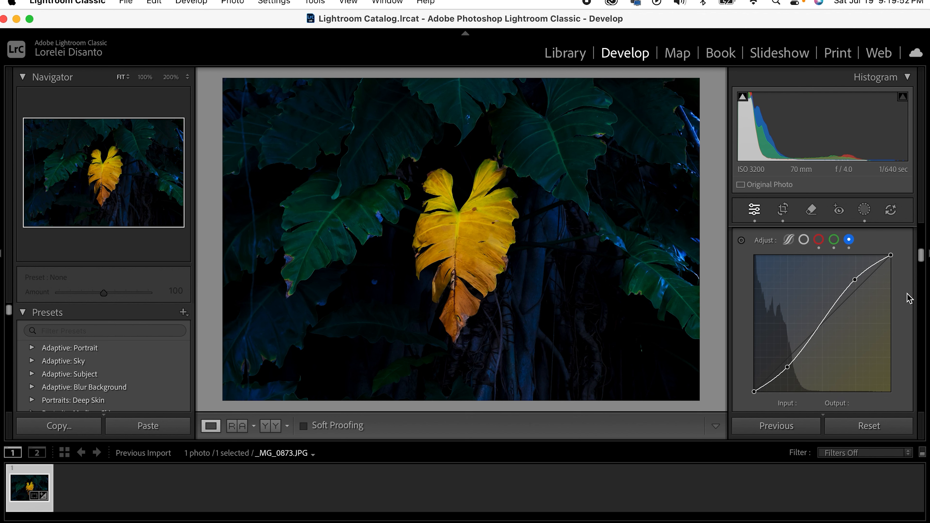
scroll(908, 298, down, 4)
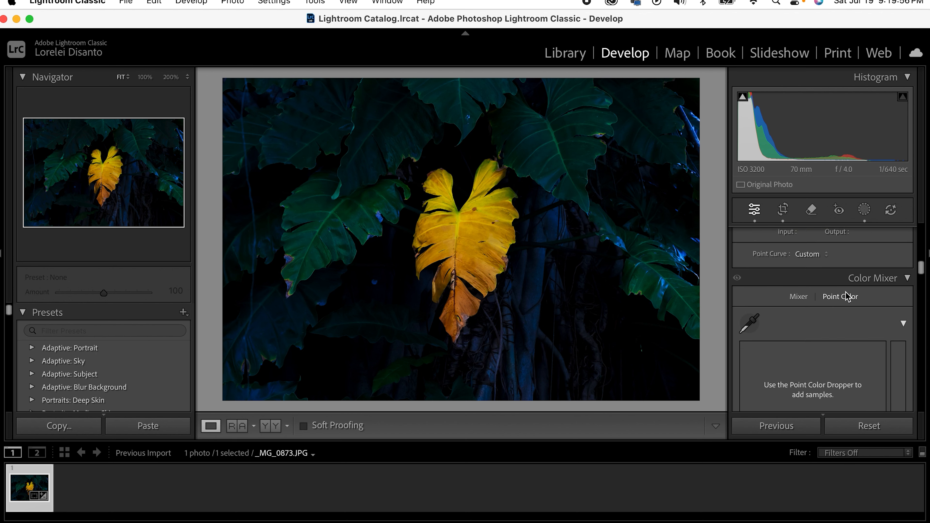
click(749, 322)
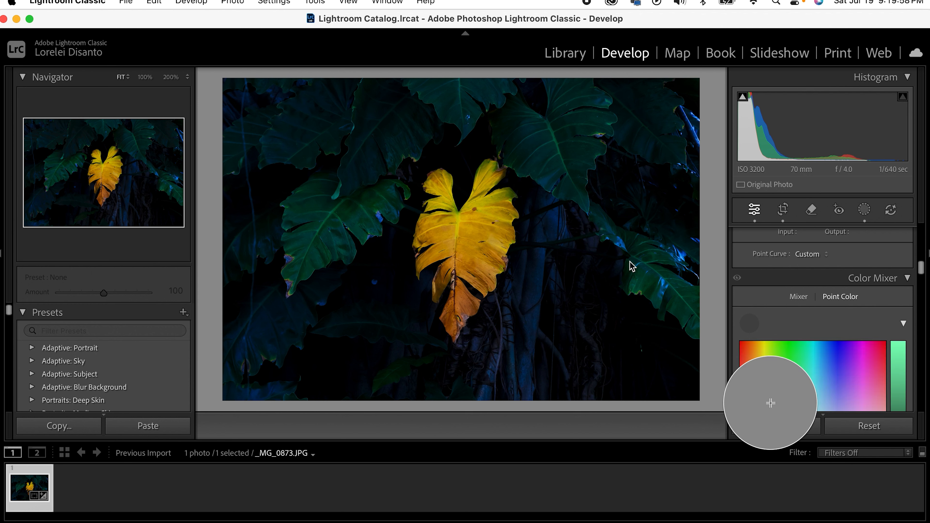
click(485, 203)
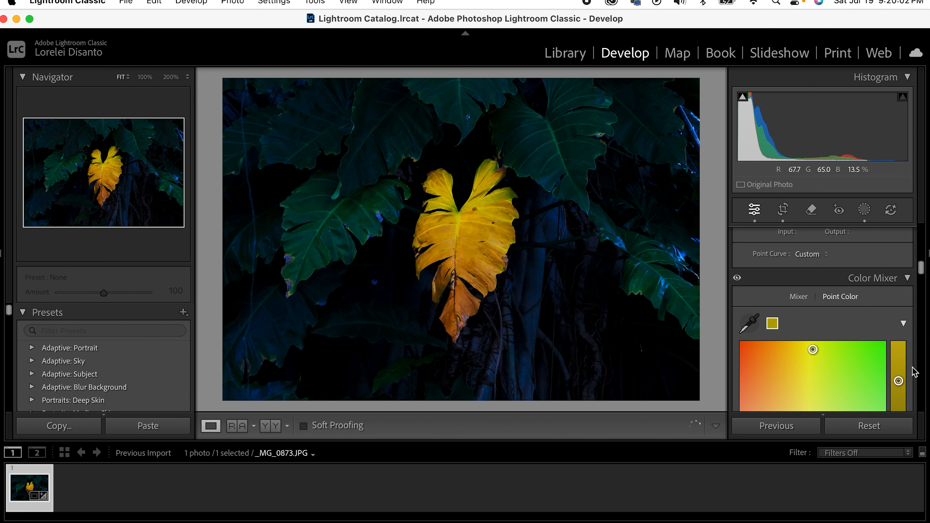
Try shifting the sampled yellow's hue toward orange-red in Point Color, and reset the shift
scroll(845, 318, down, 3)
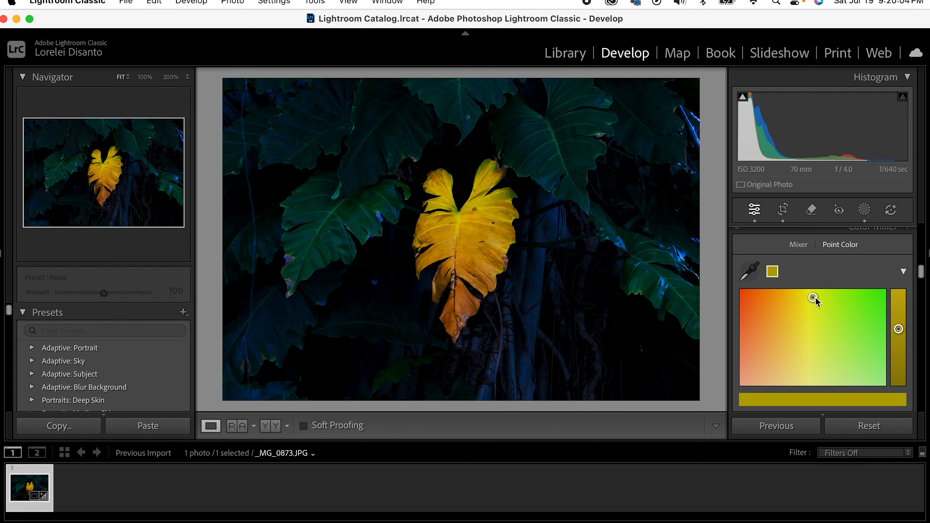
drag(812, 298, 752, 315)
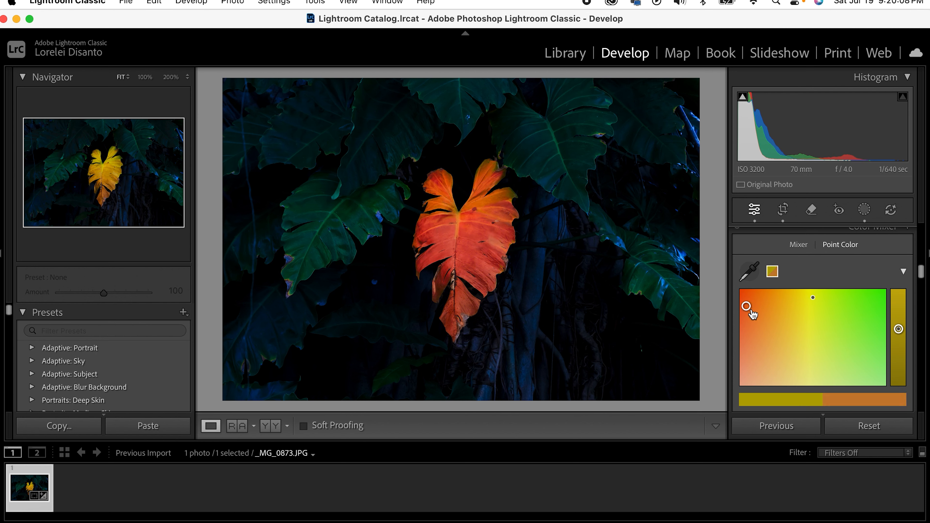
double_click(746, 307)
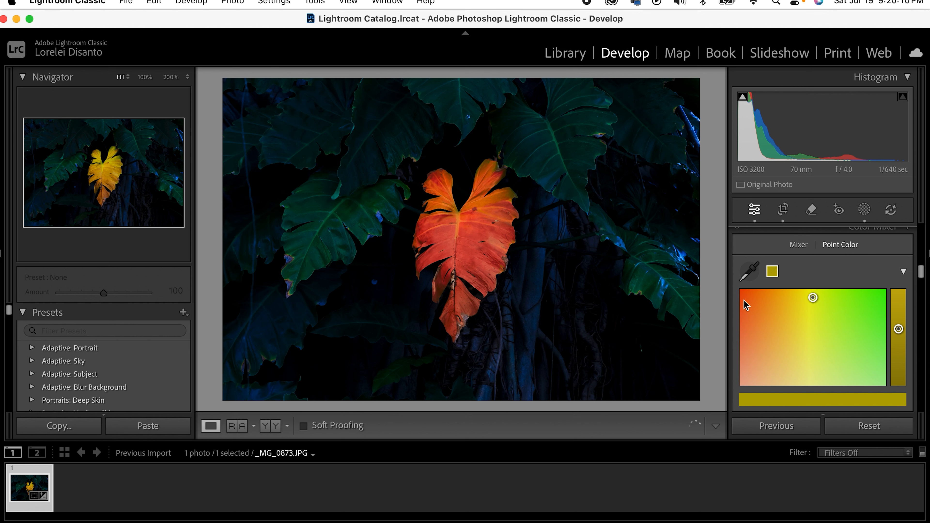
Delete the sampled yellow Point Color swatch and collapse the Color Mixer section
right_click(773, 274)
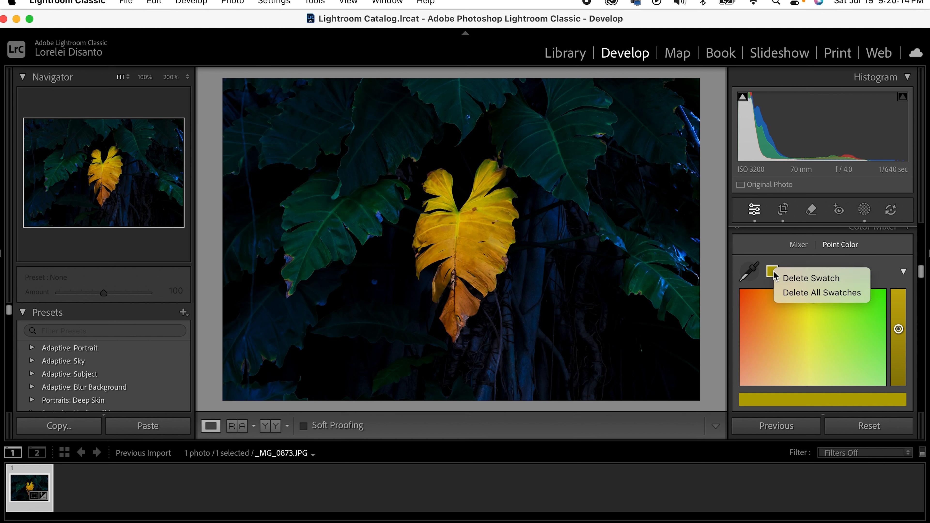
click(808, 279)
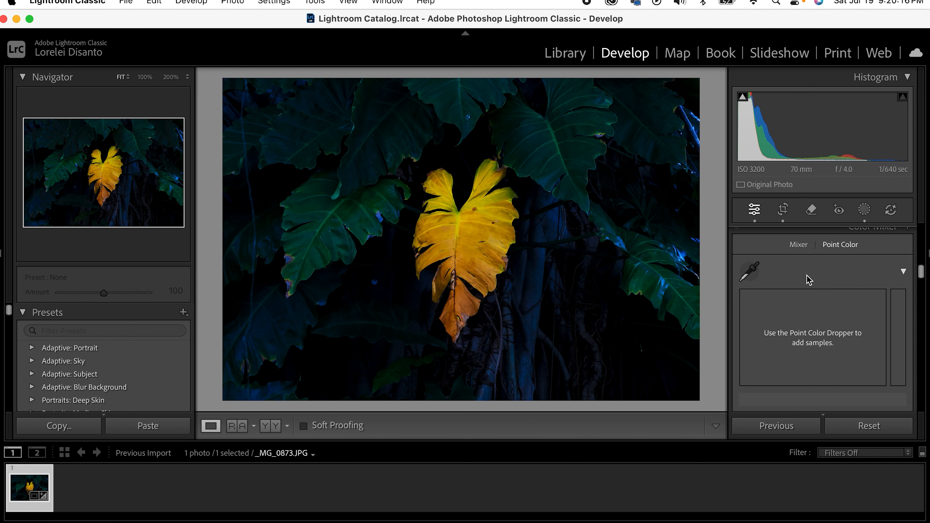
scroll(825, 312, up, 3)
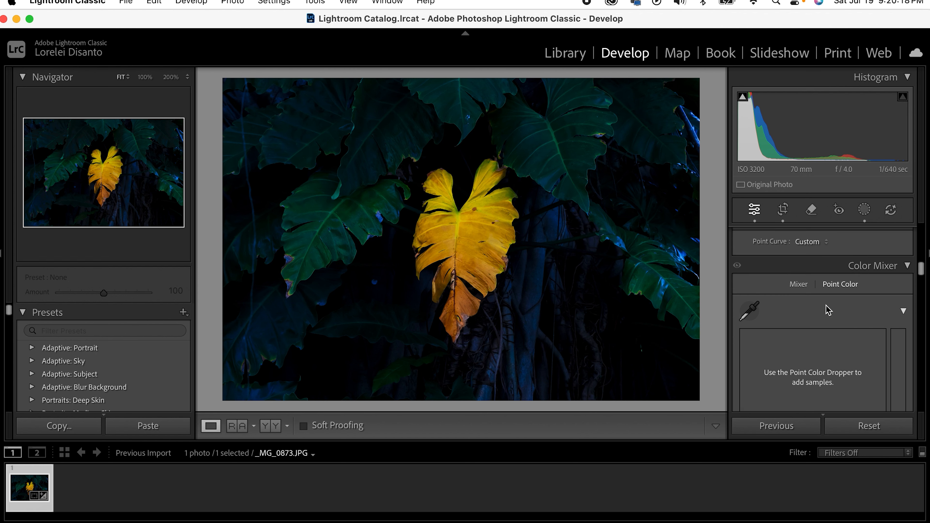
click(871, 263)
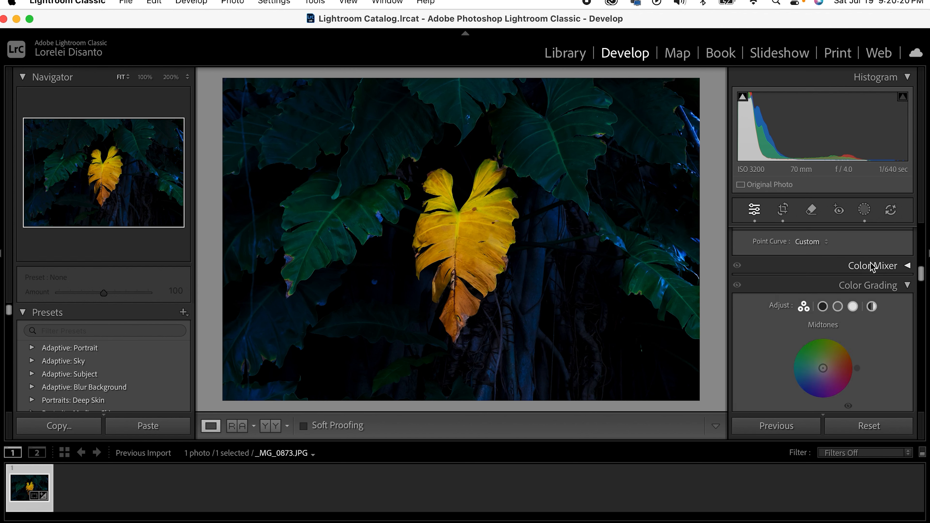
Examine the Color Grading wheels in the shadows, highlights, global and three-way views, and collapse the section
scroll(837, 296, down, 2)
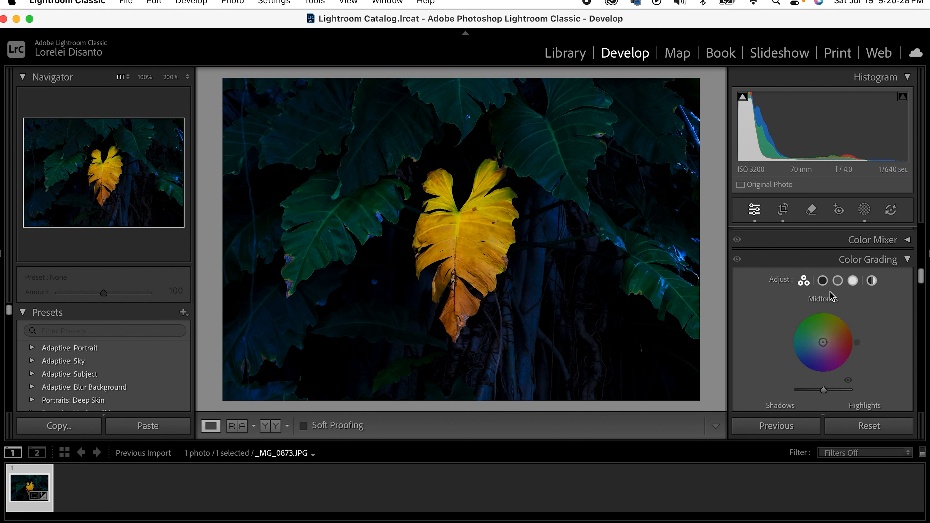
click(822, 281)
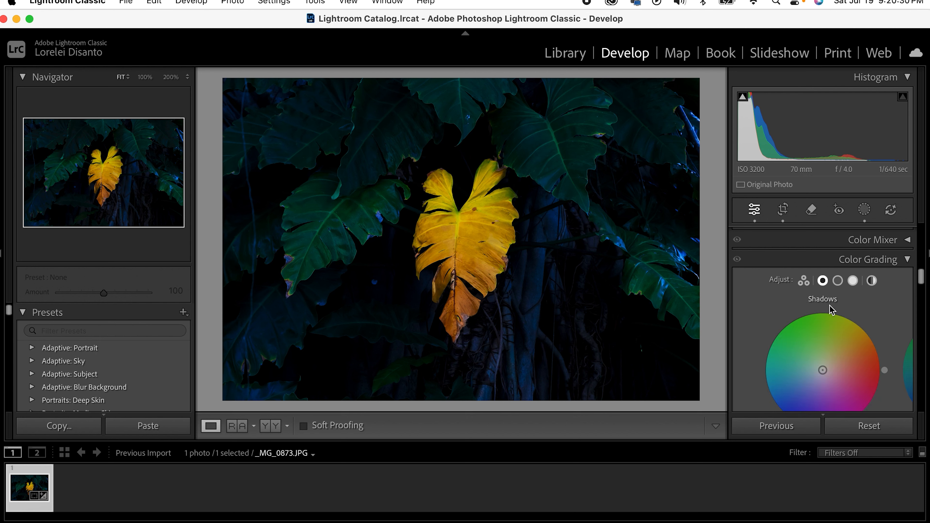
scroll(831, 309, down, 2)
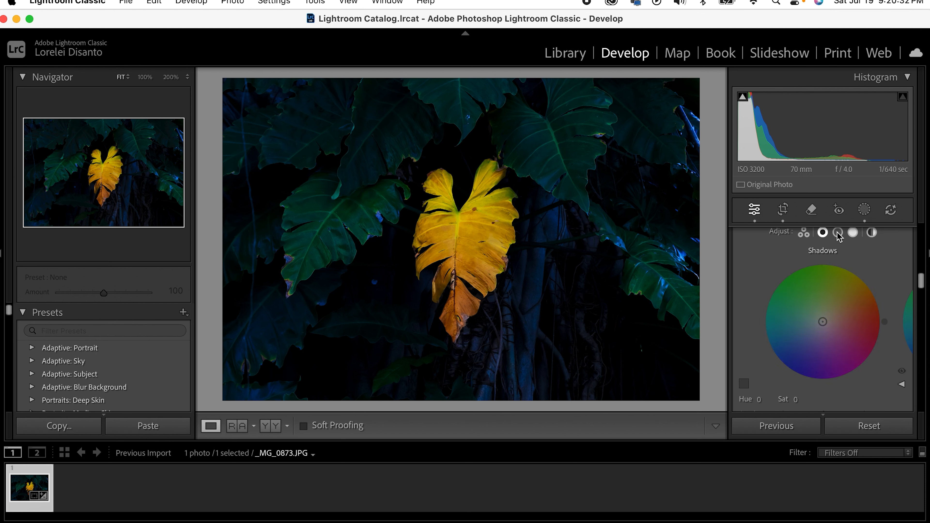
click(853, 233)
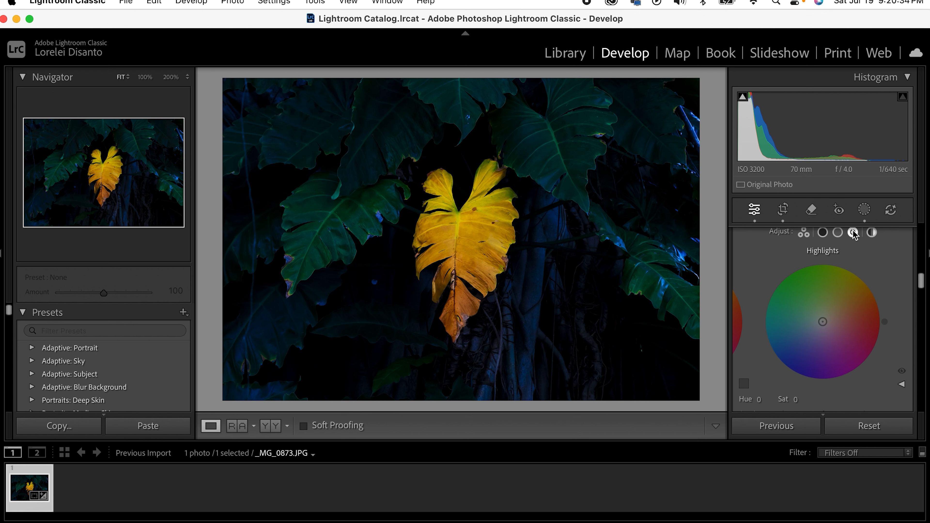
click(873, 233)
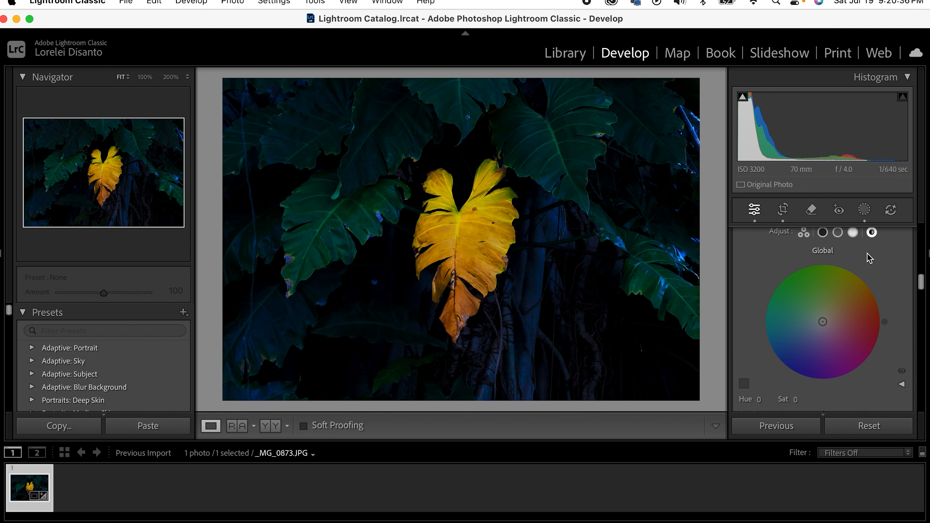
click(803, 233)
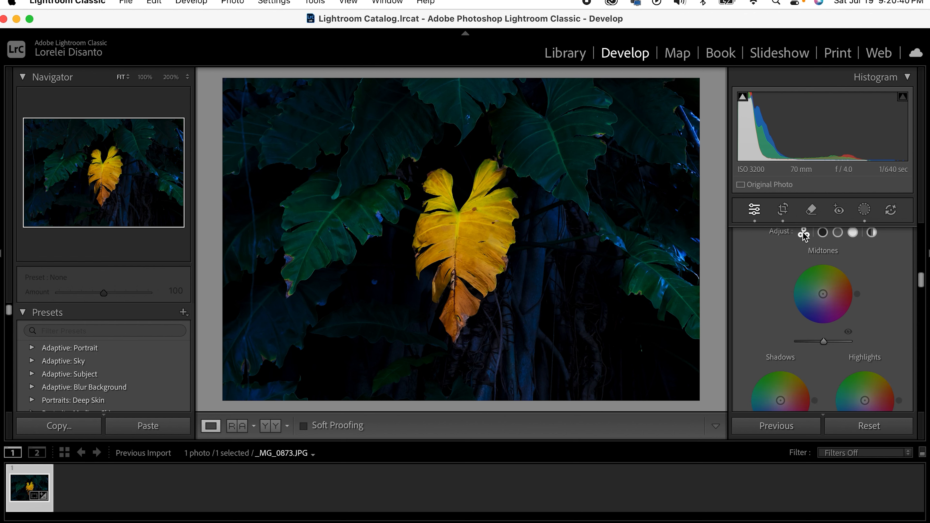
scroll(788, 291, down, 3)
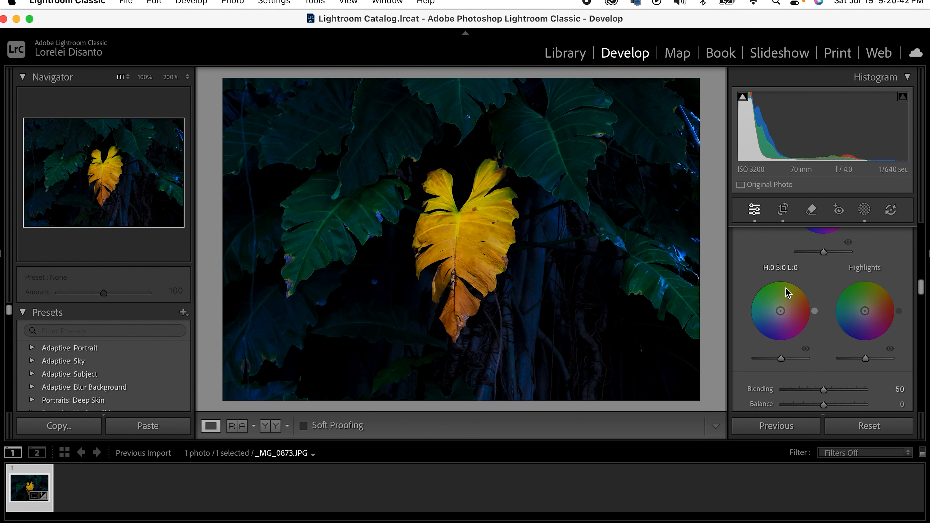
scroll(799, 297, up, 1)
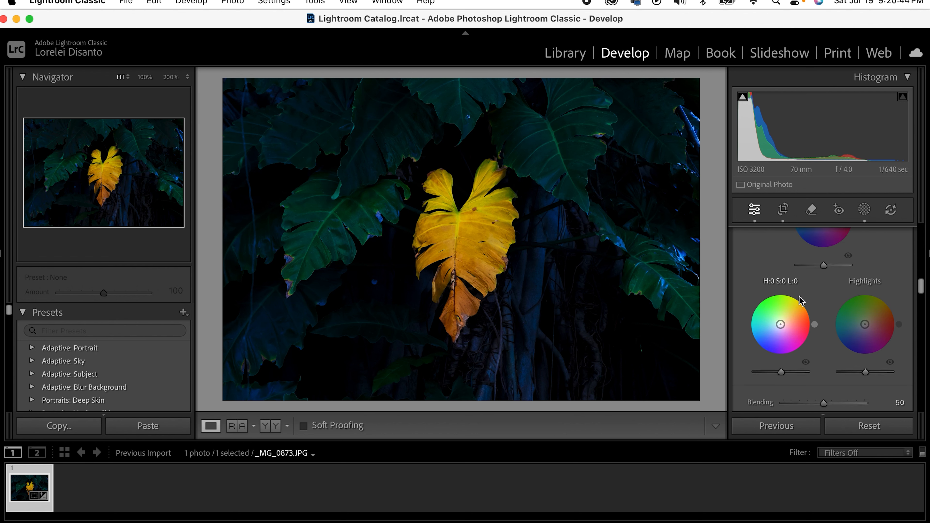
scroll(800, 300, up, 1)
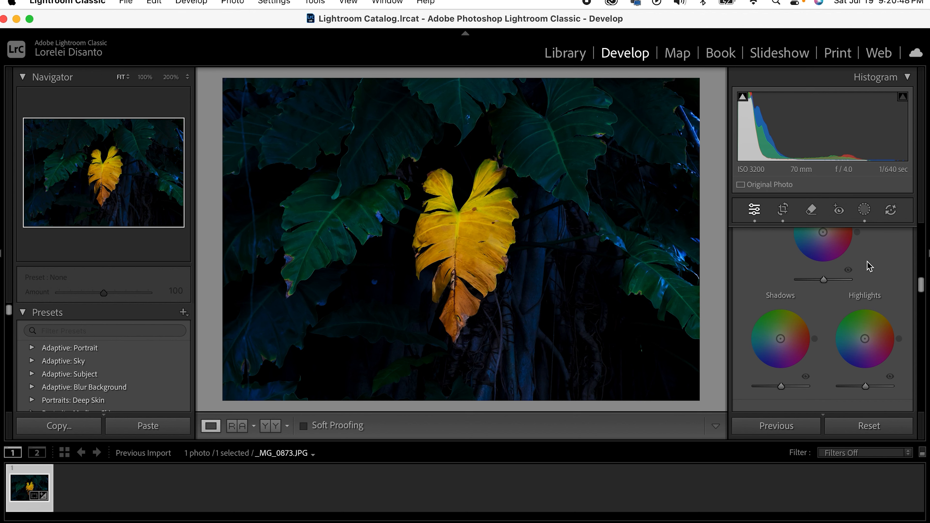
scroll(864, 267, up, 10)
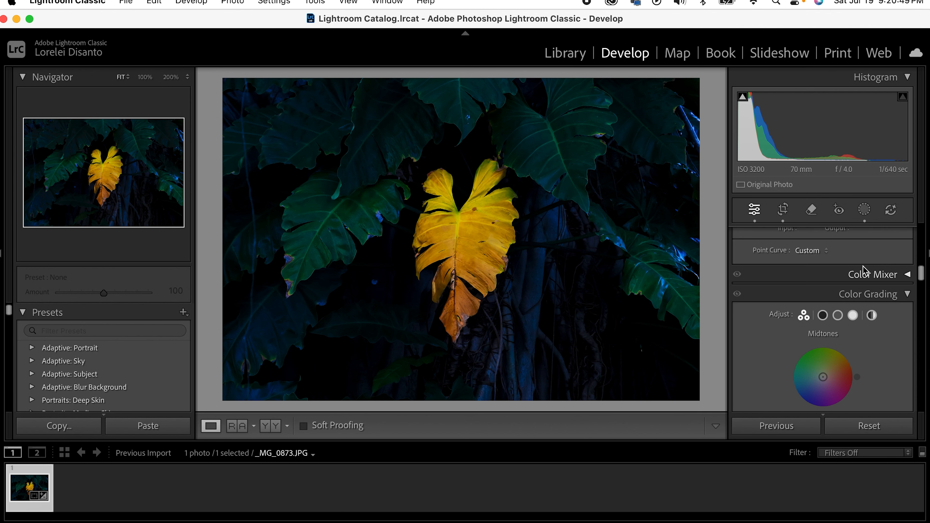
click(874, 296)
Check the compatibility warning for Denoise in the Detail section and dismiss it
scroll(872, 301, down, 2)
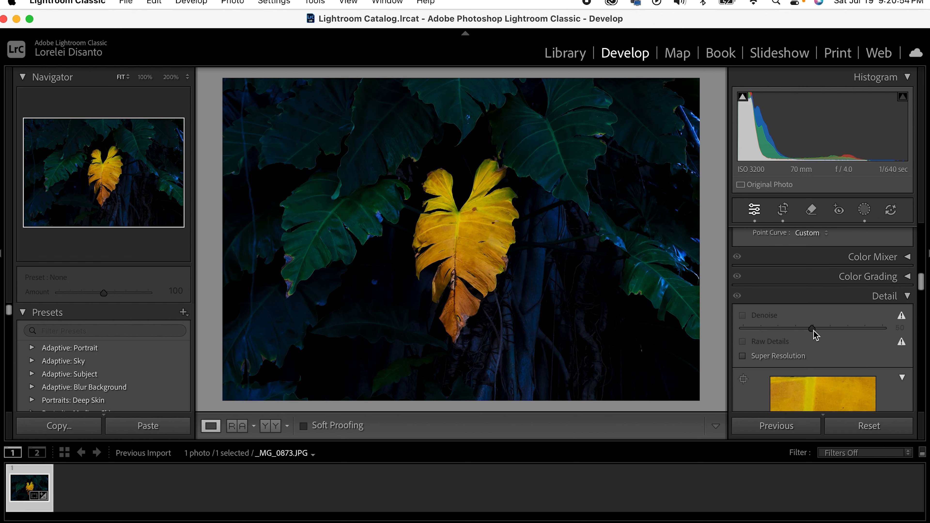
click(902, 317)
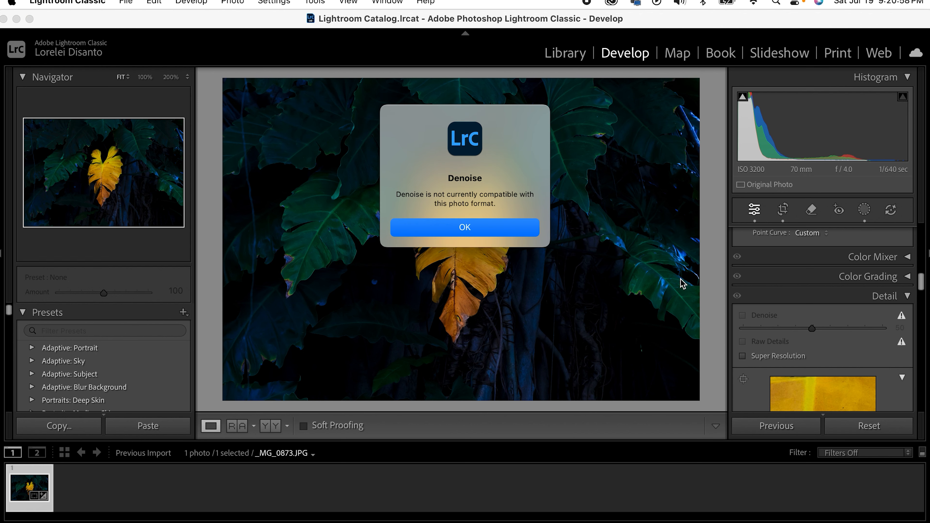
click(496, 233)
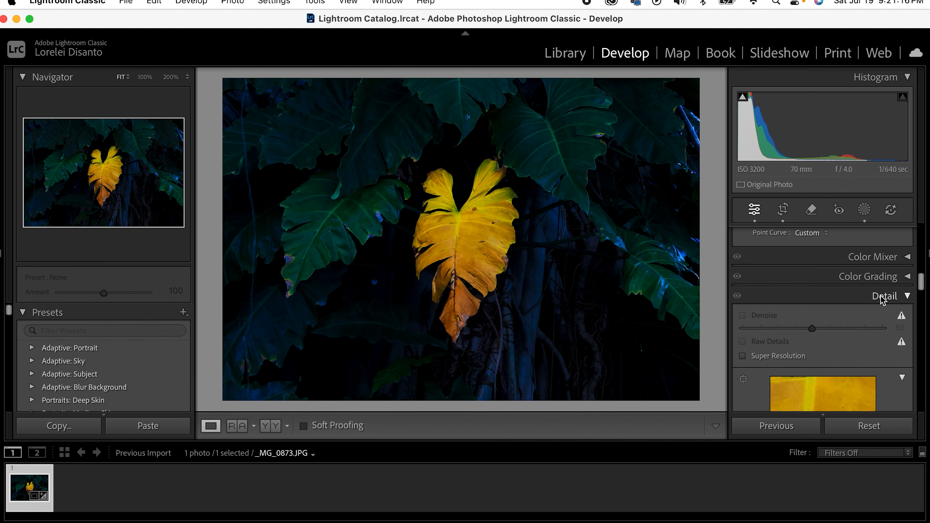
Try raising the sharpening Amount to 122, and return it to 0
scroll(882, 298, down, 5)
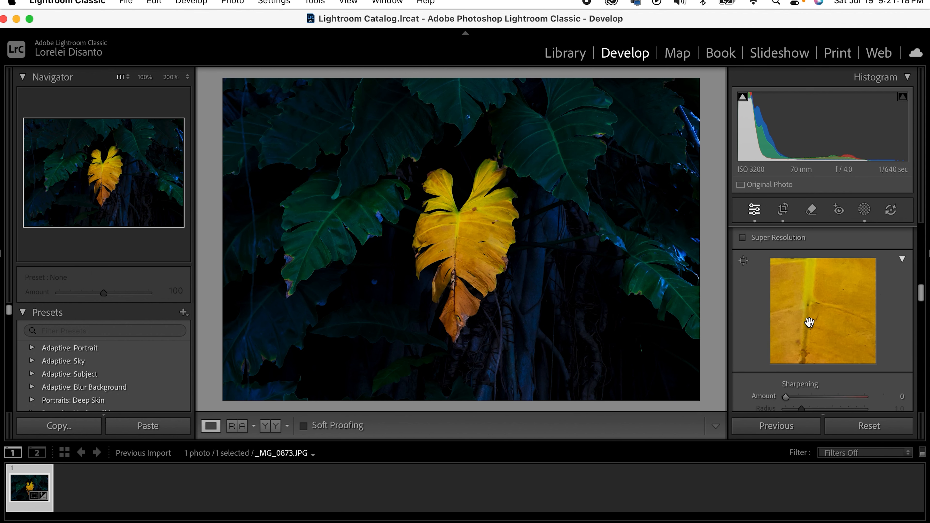
drag(786, 396, 824, 398)
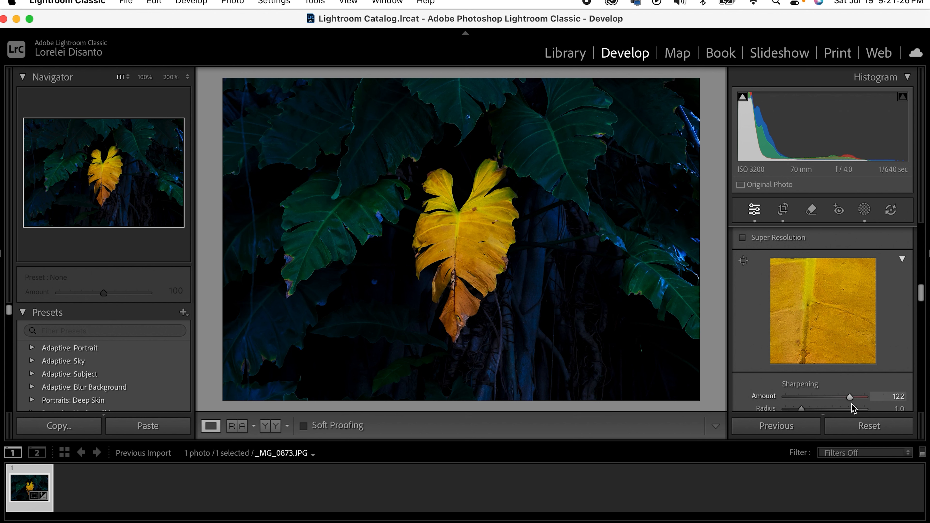
drag(850, 397, 781, 401)
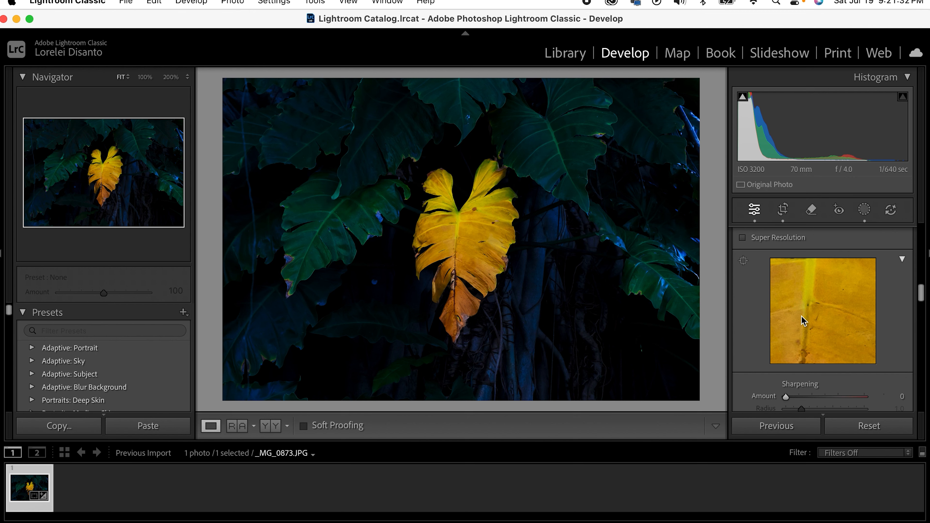
Look over the remaining sharpening and noise reduction settings, and collapse the Detail section
scroll(808, 373, down, 3)
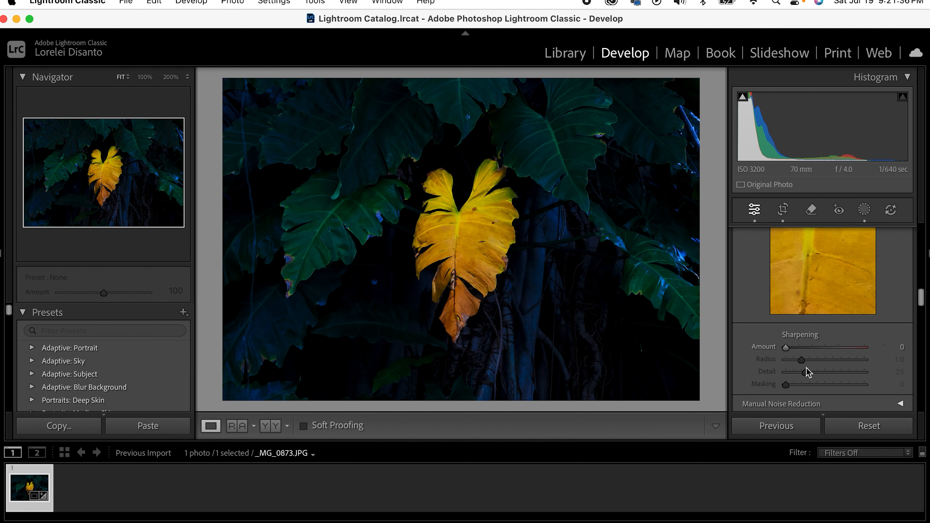
scroll(807, 366, up, 8)
scroll(810, 363, down, 8)
scroll(844, 298, up, 6)
scroll(844, 298, up, 1)
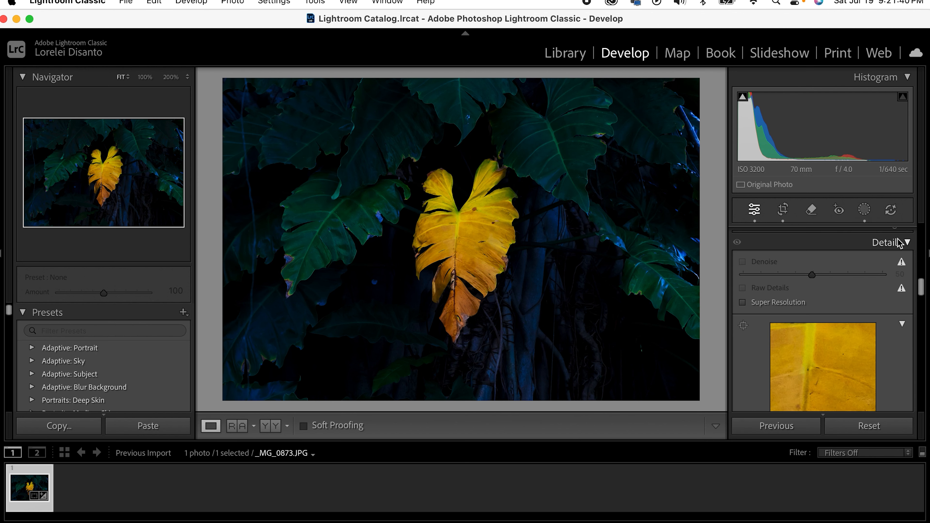
click(886, 242)
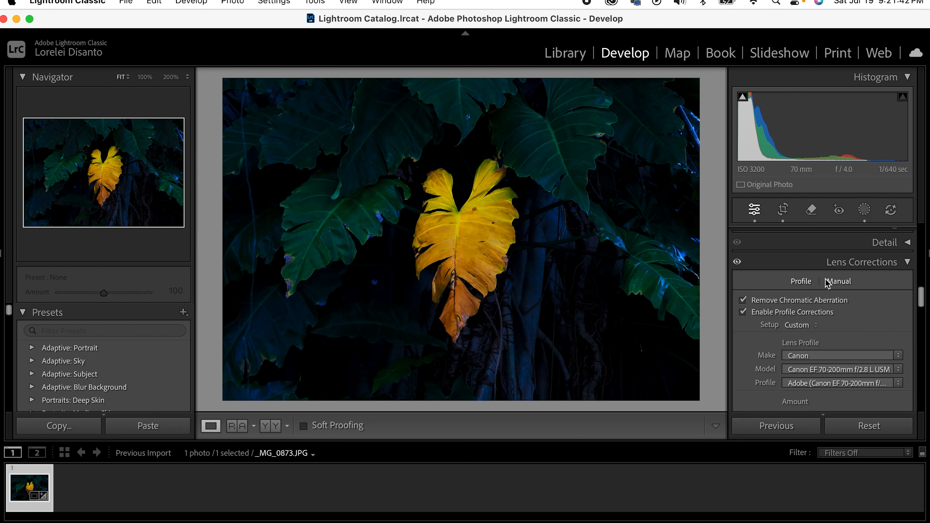
Compare the photo with and without chromatic aberration removal and lens profile corrections, leaving both enabled
click(743, 301)
click(742, 312)
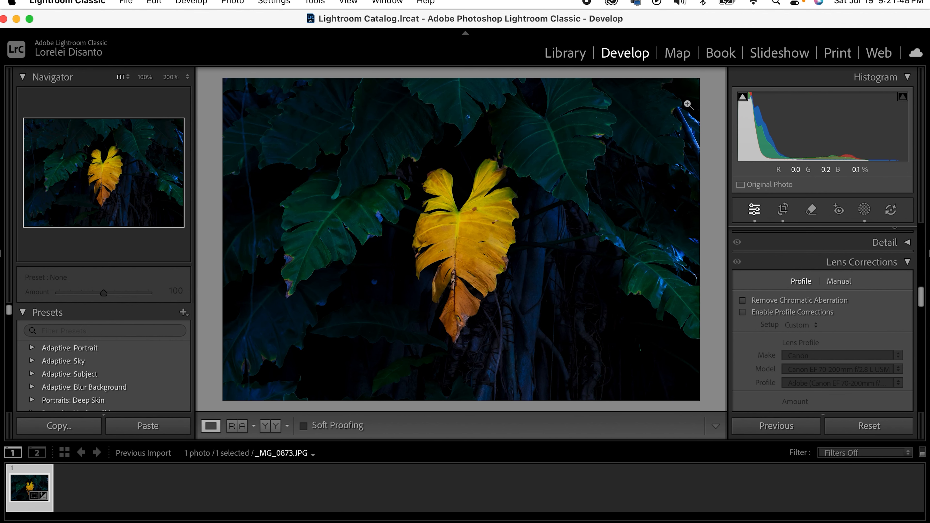
click(742, 301)
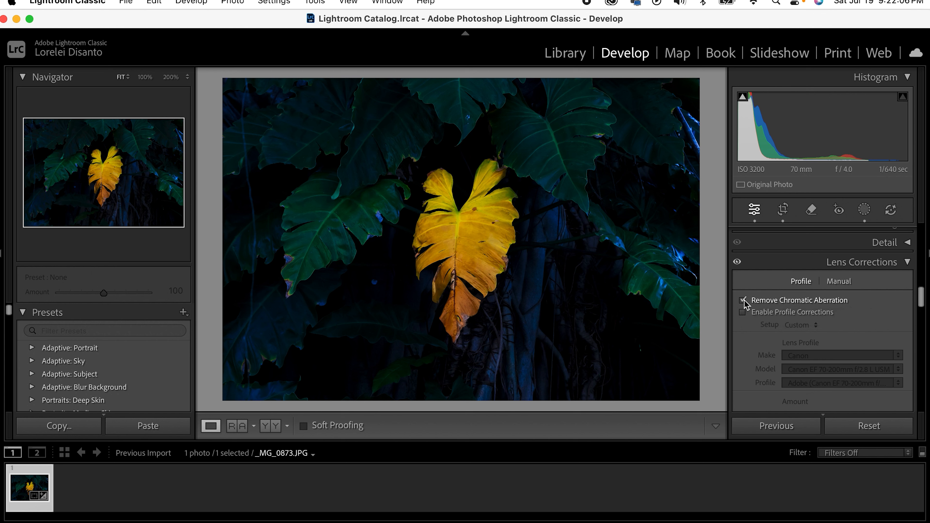
click(743, 312)
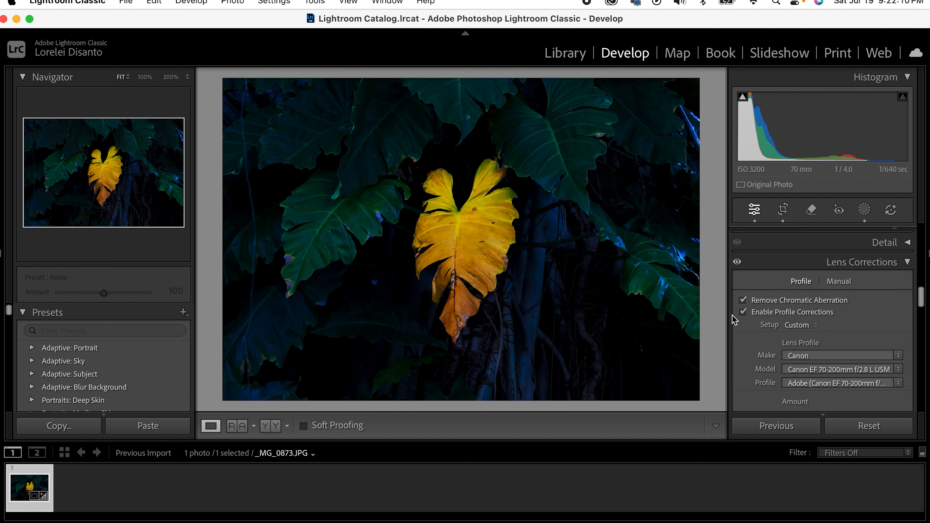
click(743, 312)
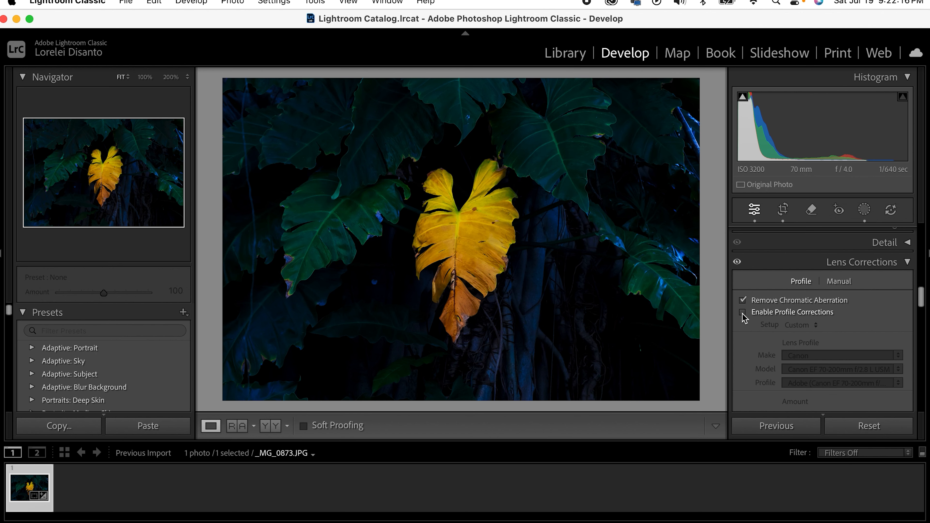
click(743, 315)
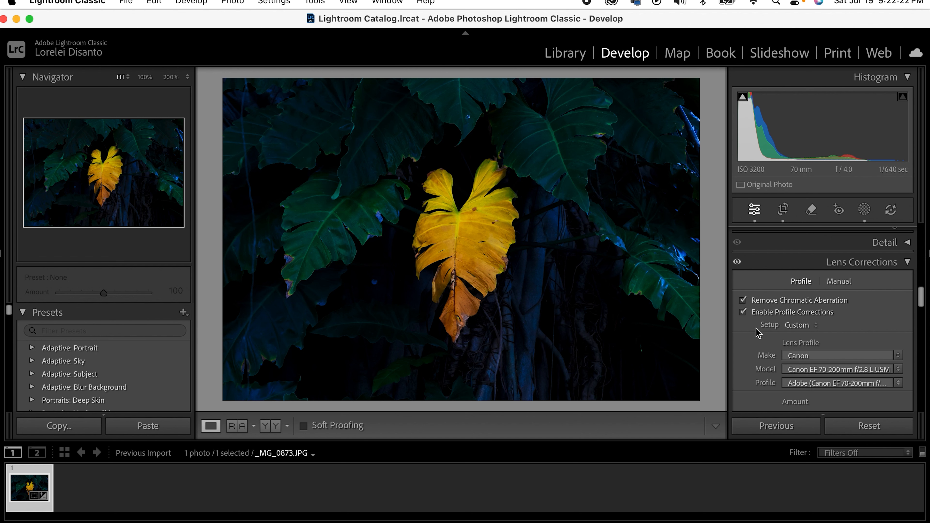
Set the lens profile's Distortion correction amount to 102
scroll(757, 333, down, 1)
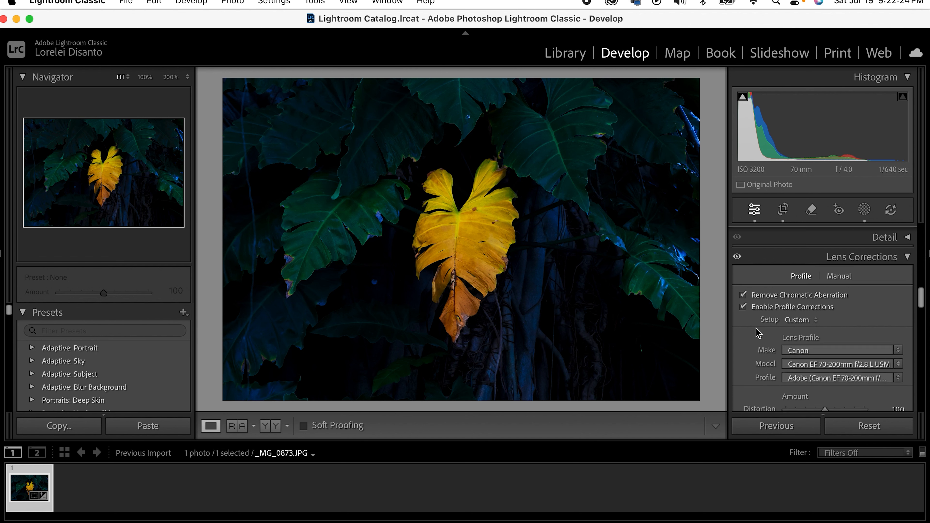
scroll(757, 334, down, 5)
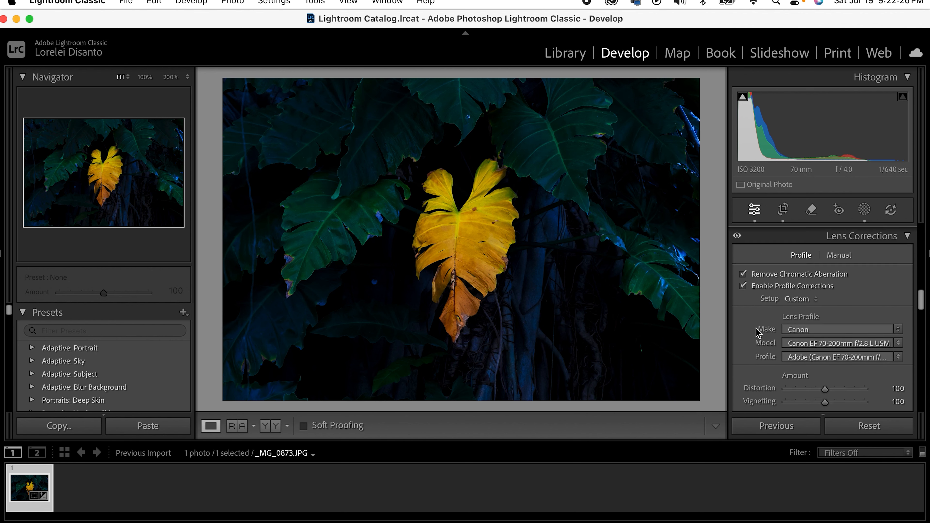
mouse_move(824, 353)
mouse_down()
mouse_move(844, 354)
mouse_move(826, 354)
mouse_up()
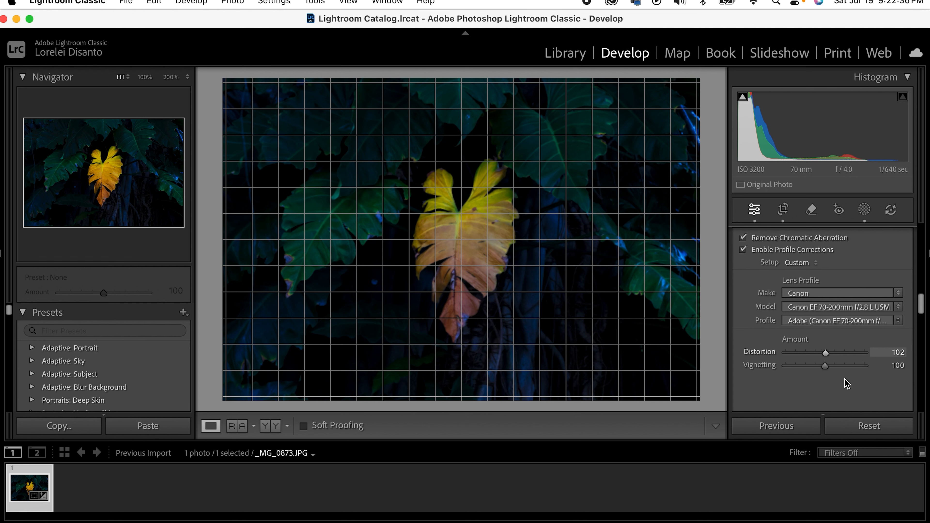
Try a Vertical transform of +33, return it to 0, and collapse the Transform section
scroll(848, 385, down, 5)
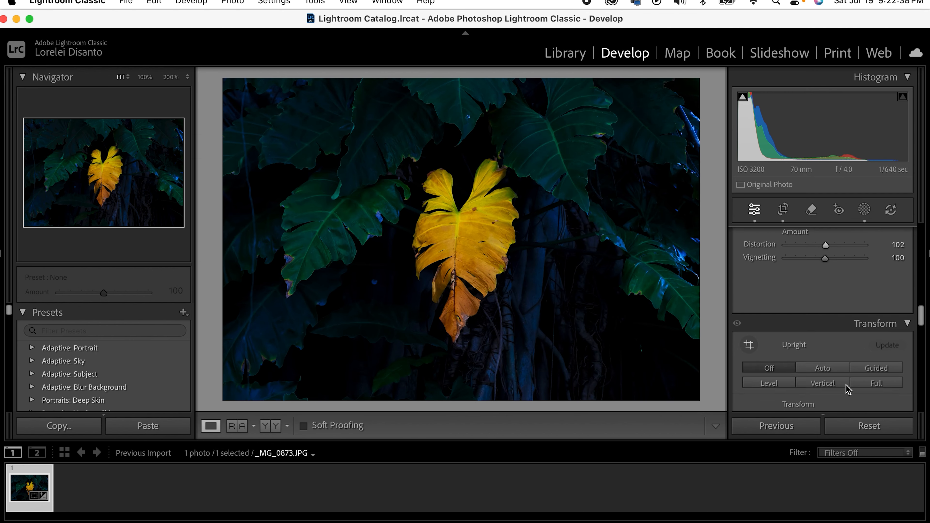
scroll(848, 389, down, 3)
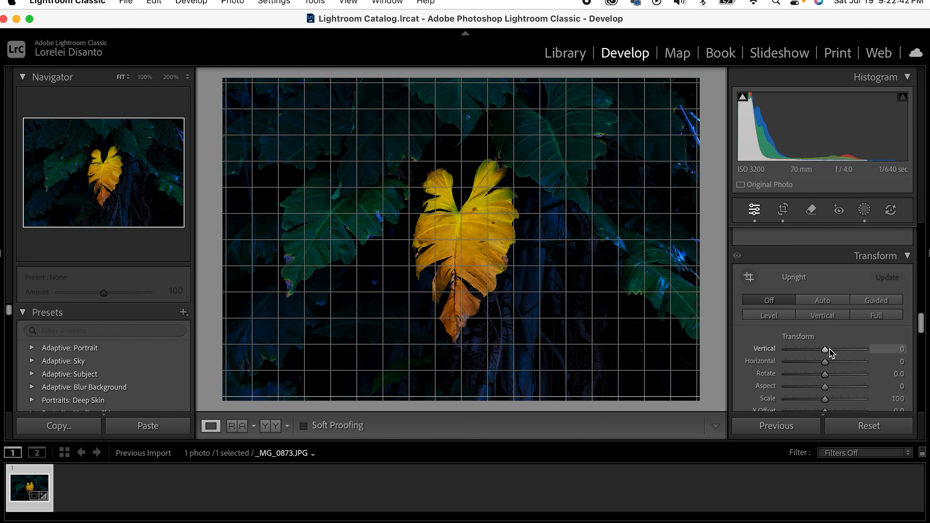
drag(826, 351, 839, 352)
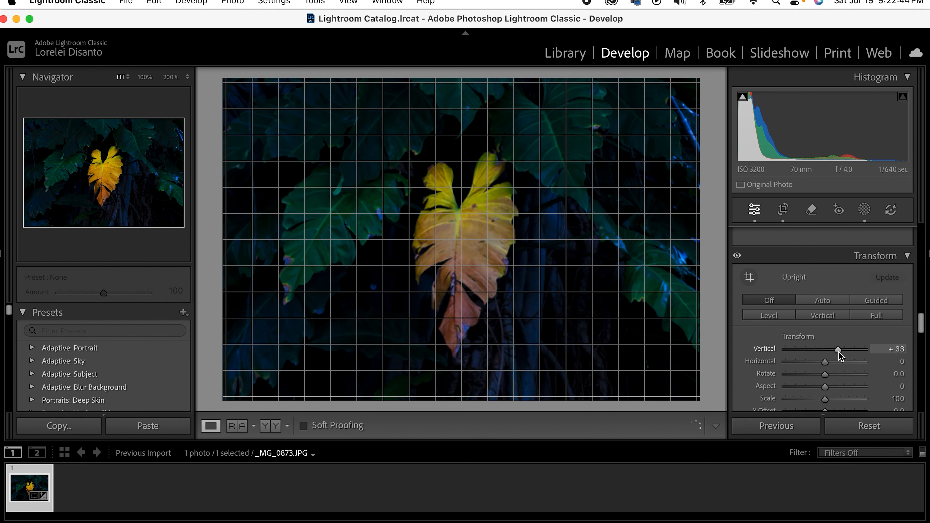
drag(838, 353, 827, 352)
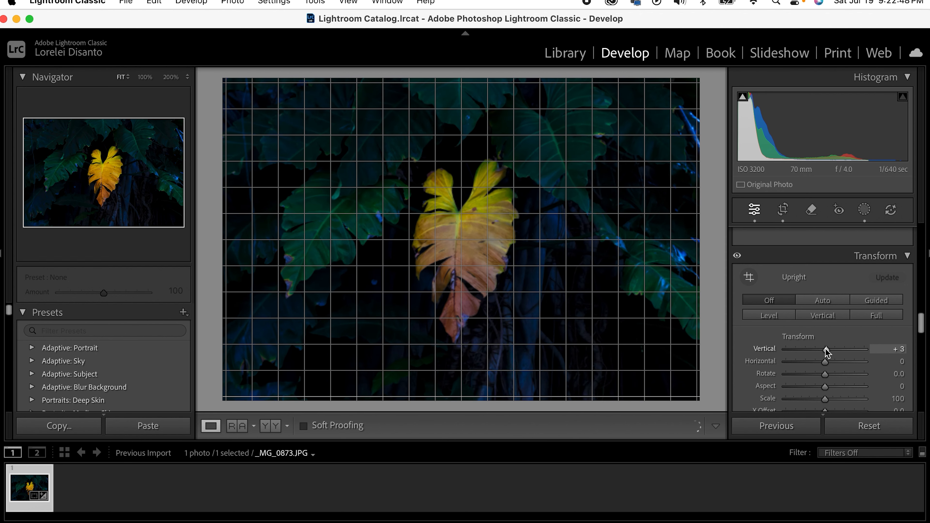
key(Down)
key(Down)
key(Down)
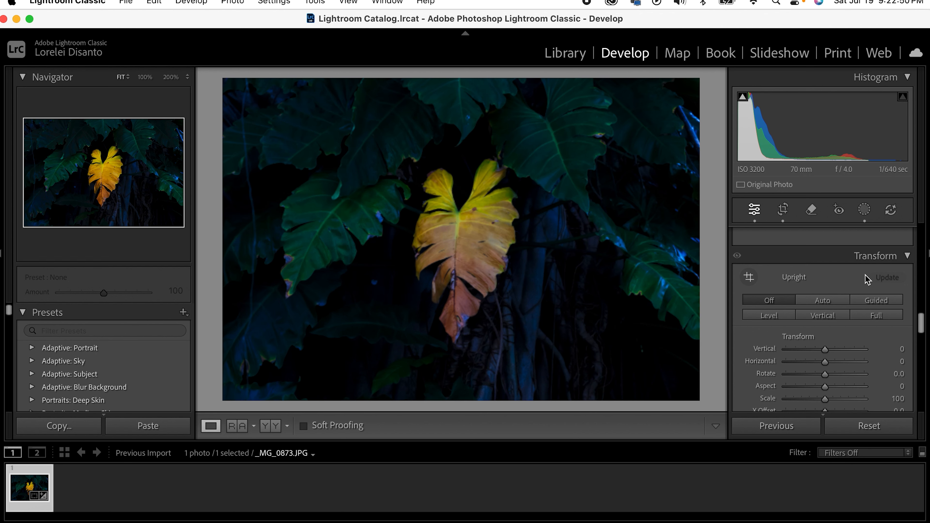
click(874, 256)
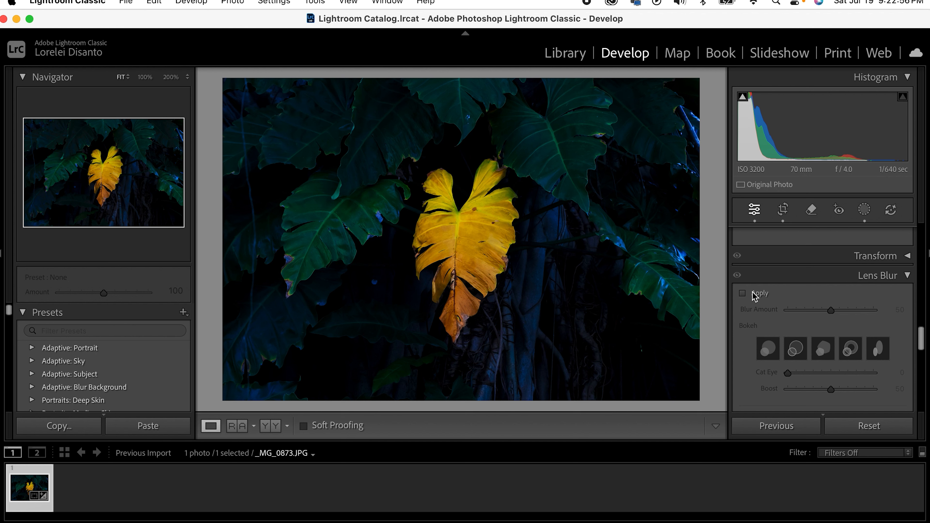
Try applying Lens Blur, cancel its analysis, and collapse the Lens Blur section
click(742, 294)
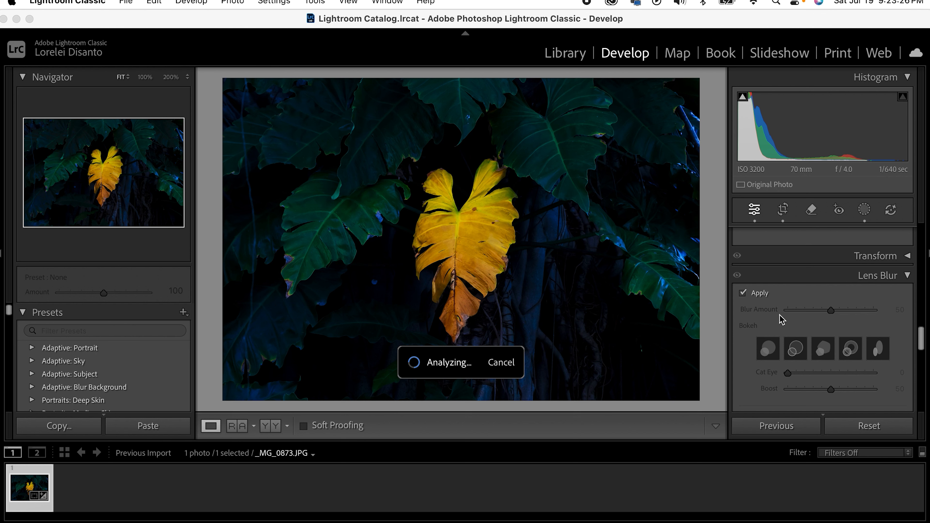
click(501, 362)
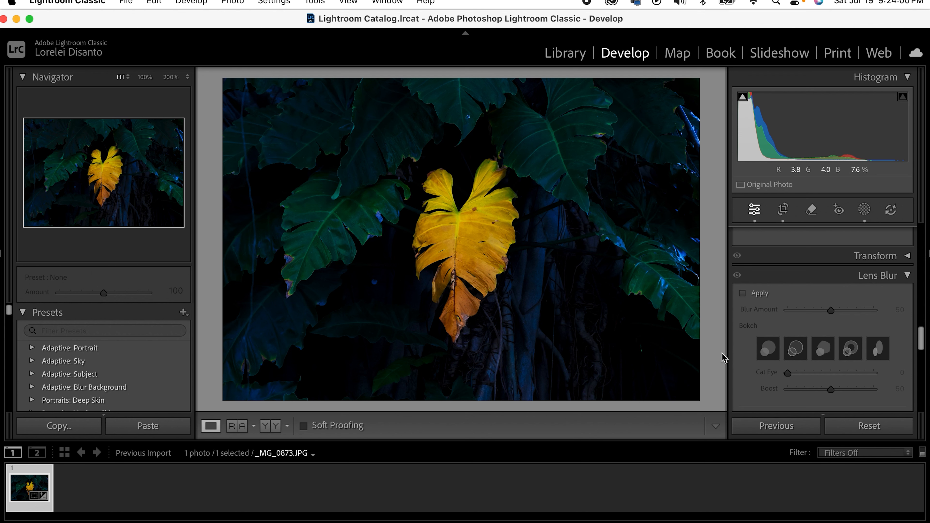
click(874, 281)
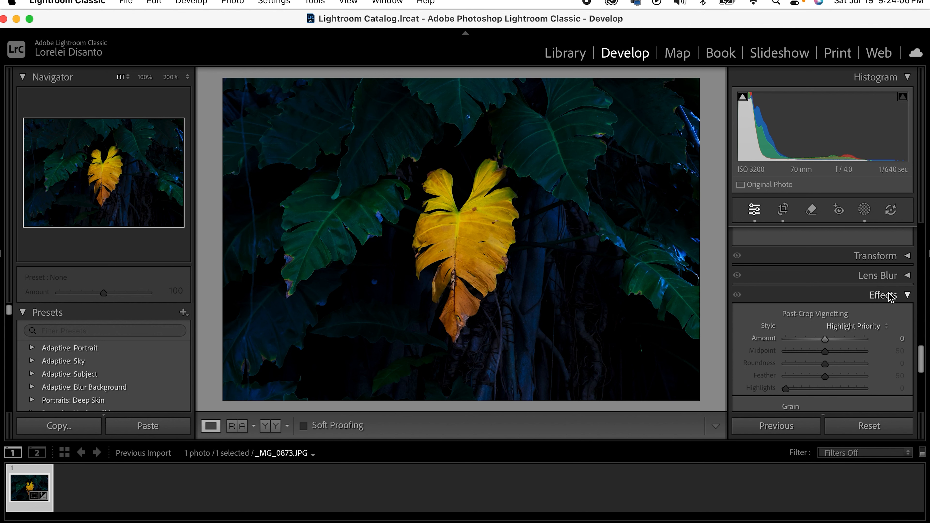
Darken the photo's edges with a Highlight Priority post-crop vignette, setting its Amount to -26 and Feather to 67
mouse_move(824, 343)
mouse_down()
mouse_move(858, 348)
mouse_move(806, 342)
mouse_up()
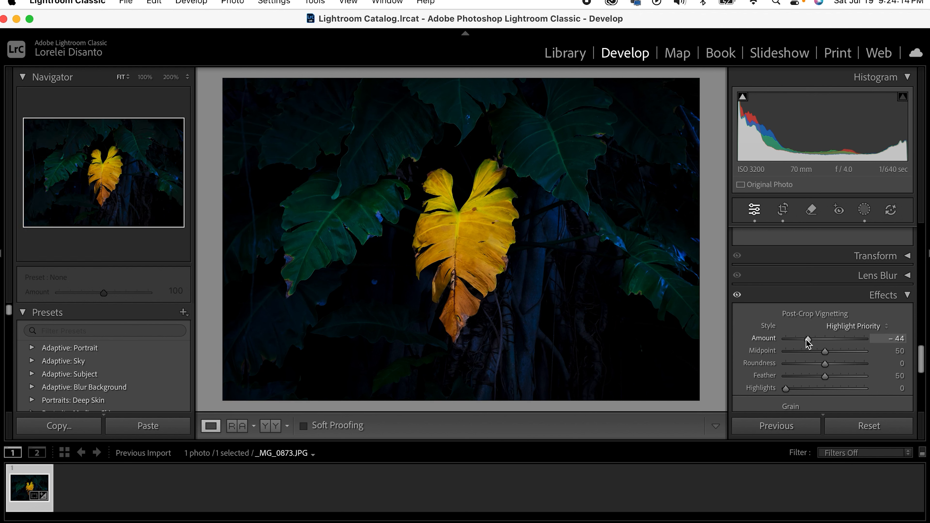
drag(822, 343, 793, 345)
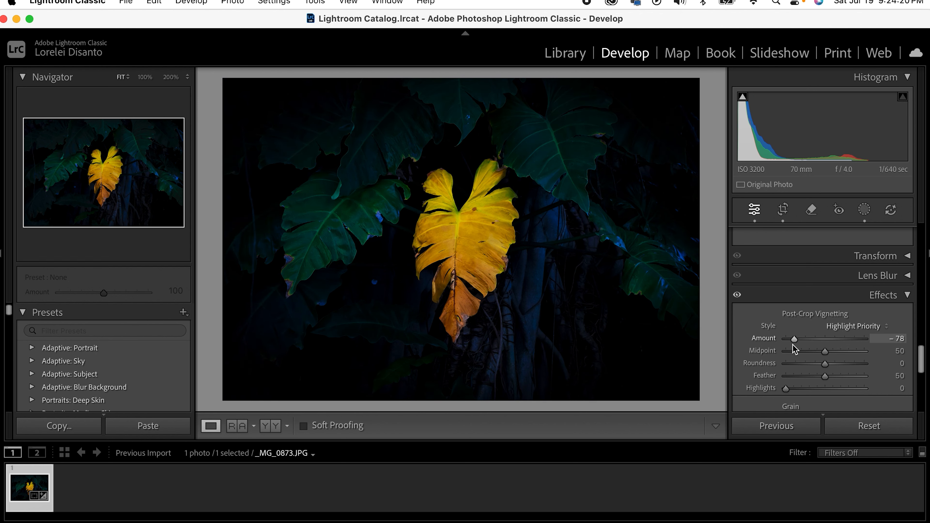
drag(793, 344, 815, 345)
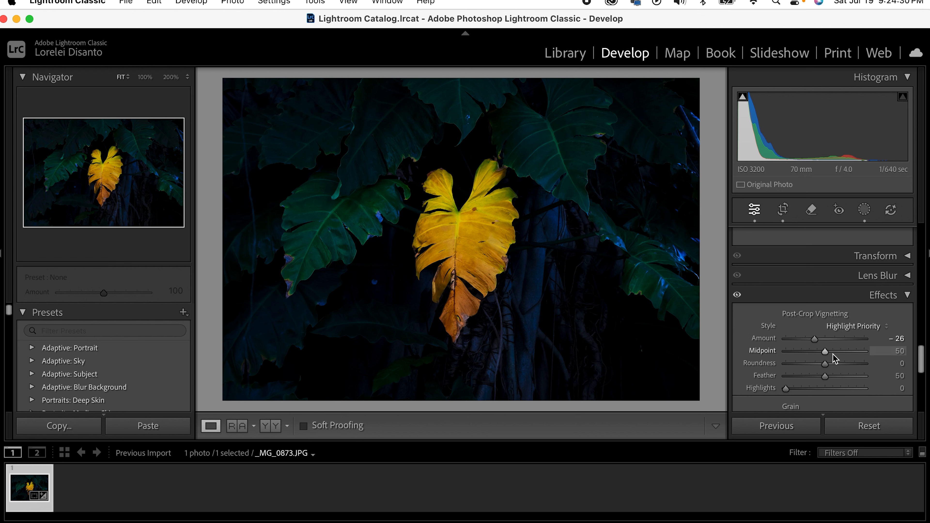
scroll(838, 363, down, 1)
drag(829, 365, 838, 369)
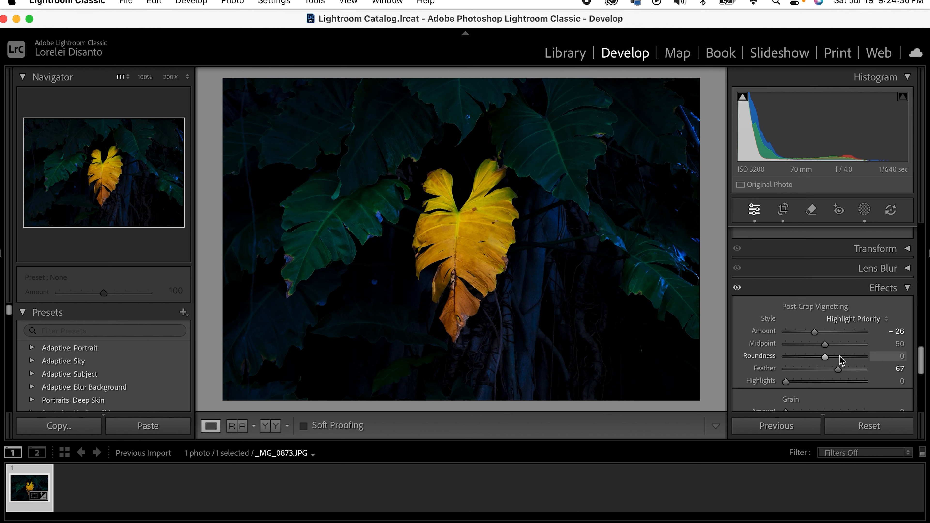
Try adding grain with an Amount of 14 and higher, and reset the grain Amount to 0
scroll(841, 361, down, 5)
scroll(841, 361, down, 5)
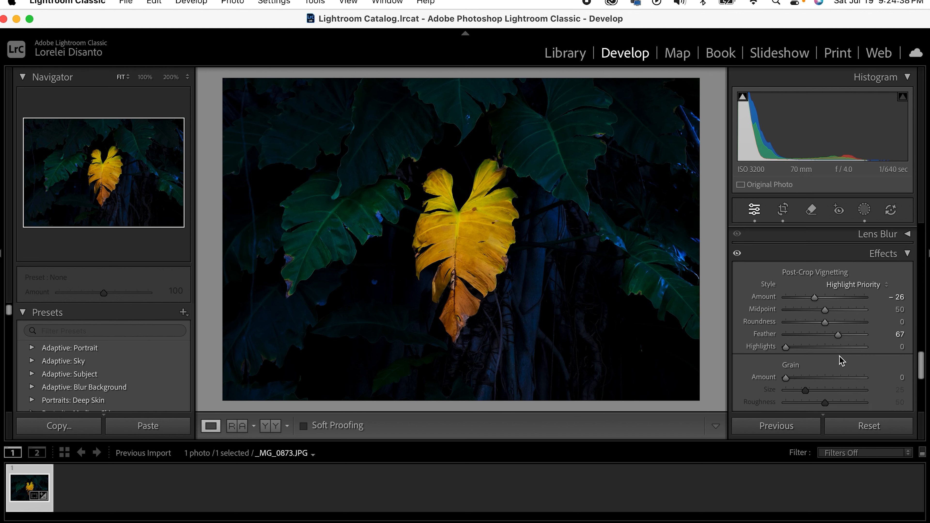
drag(786, 348, 791, 350)
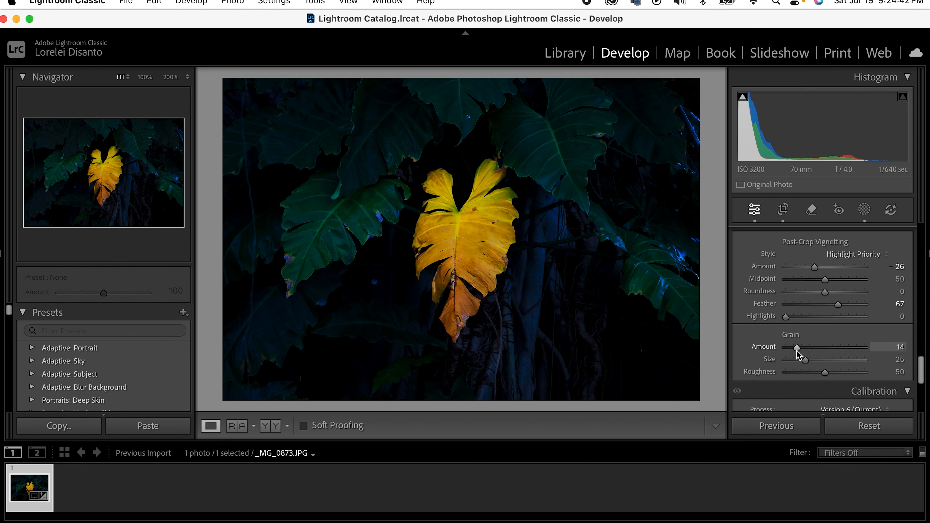
drag(796, 351, 817, 350)
double_click(817, 350)
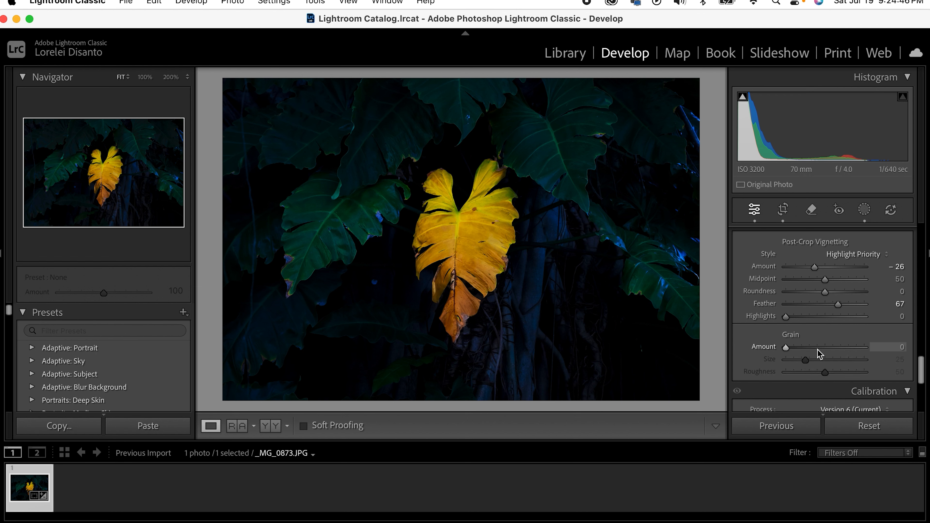
Try shifting the Red Primary Hue in Calibration, return it to 0, and go back to the Basic settings
scroll(819, 354, down, 5)
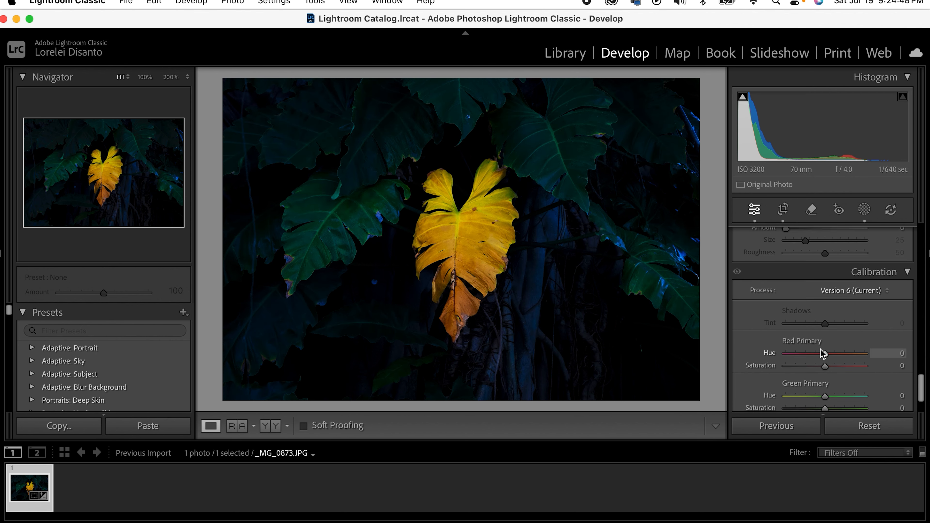
scroll(822, 350, down, 2)
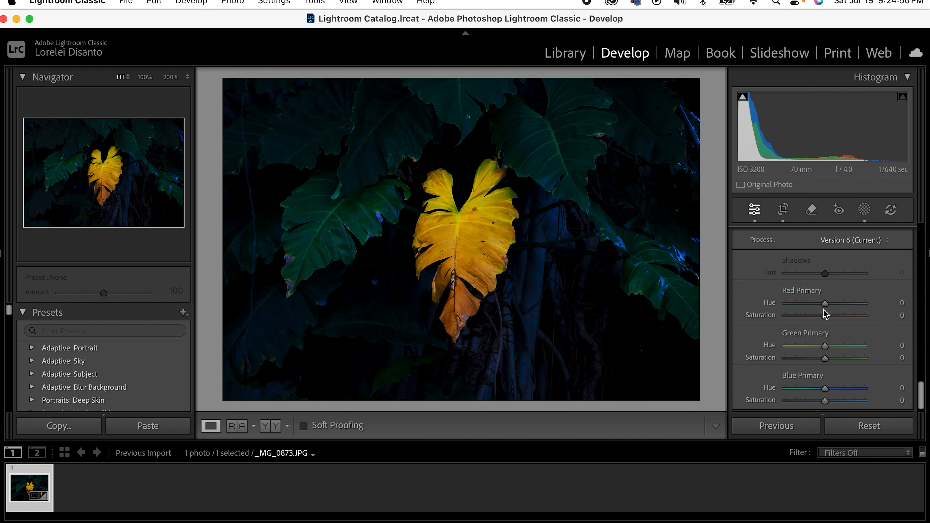
mouse_move(826, 303)
mouse_down()
mouse_move(868, 305)
mouse_move(798, 308)
mouse_move(824, 306)
mouse_up()
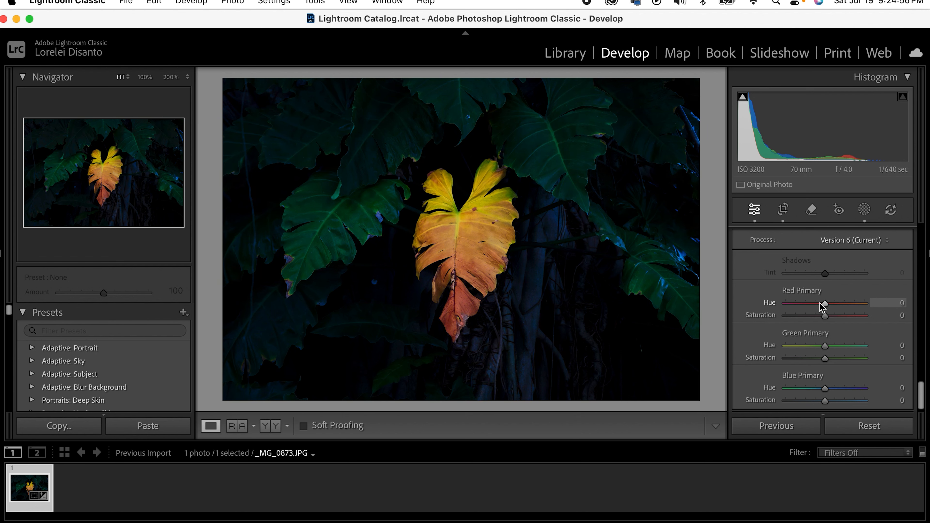
scroll(830, 306, down, 1)
scroll(831, 306, up, 15)
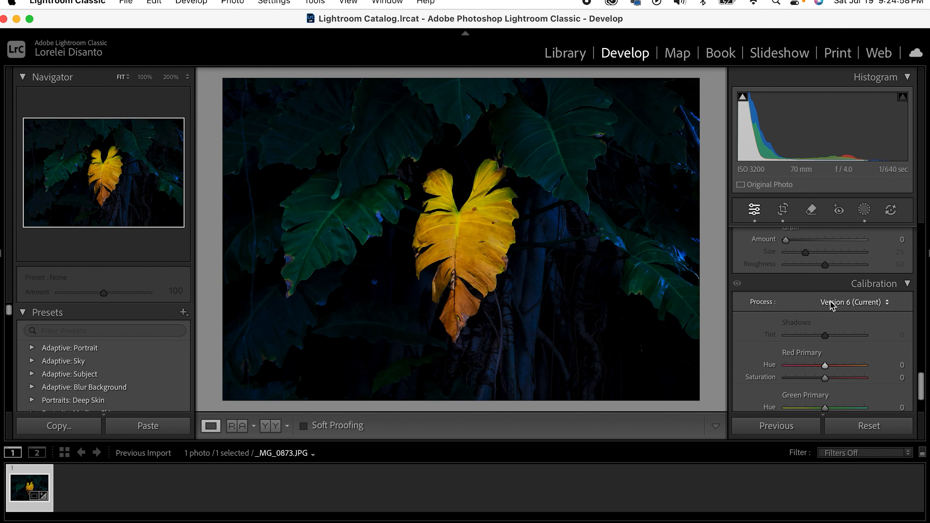
scroll(831, 306, up, 8)
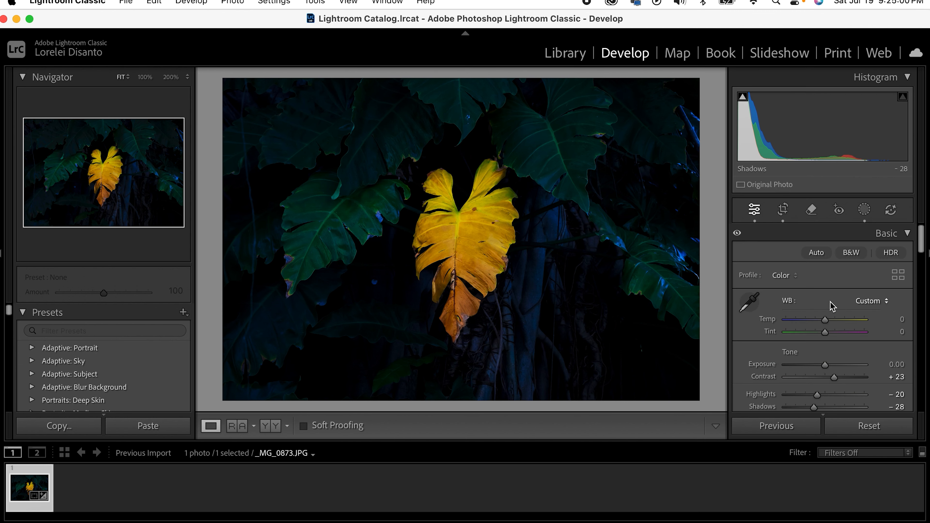